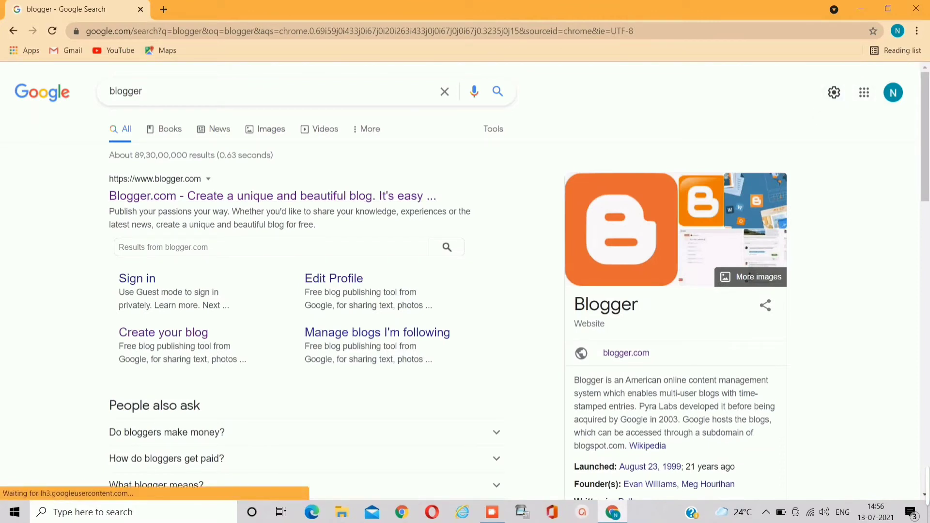
Step: Zoom the Google results for 'blogger' to 125% and open the Blogger.com result
left_click(917, 31)
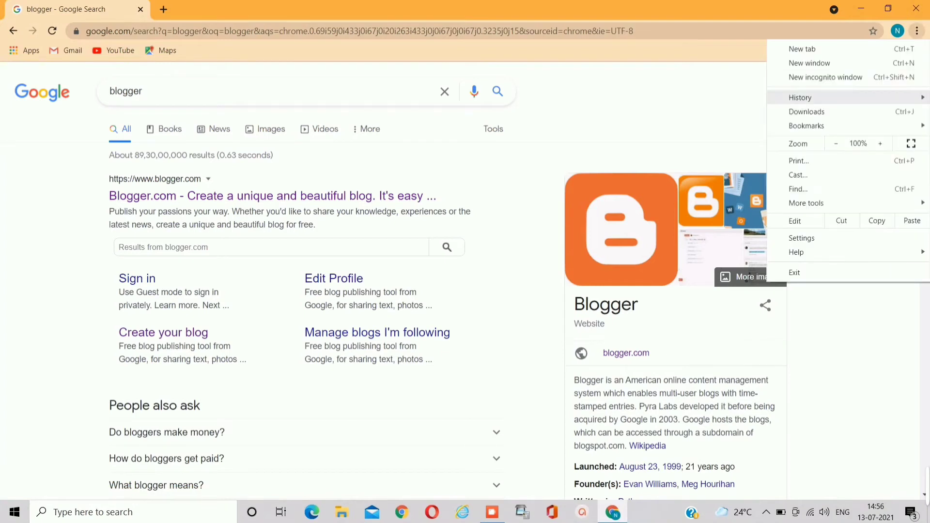
left_click(880, 144)
left_click(880, 143)
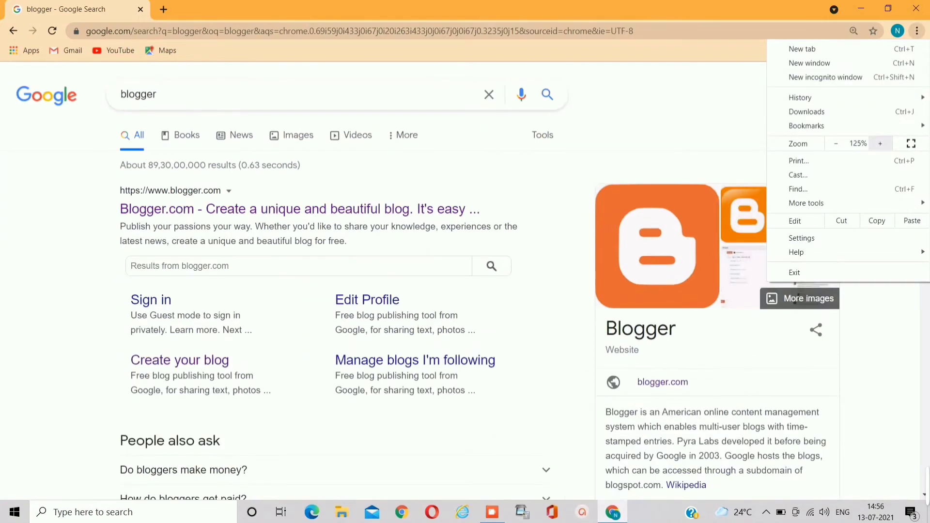
key("Escape")
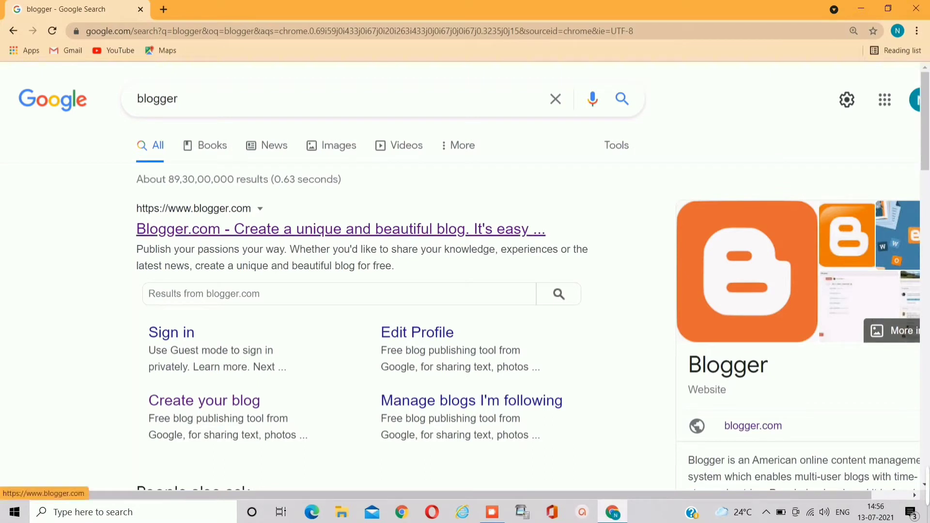
left_click(340, 229)
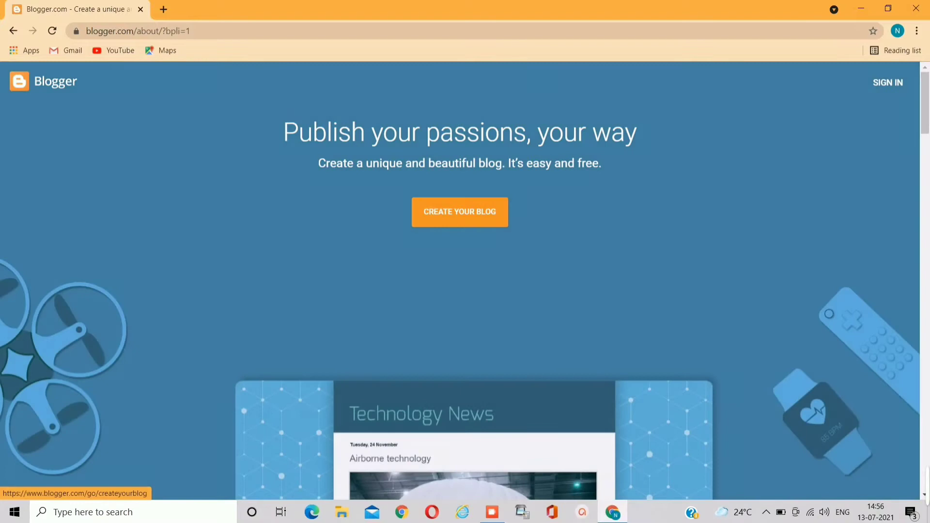
Step: Choose CREATE YOUR BLOG on the Blogger home page to reach the Google account chooser
left_click(460, 212)
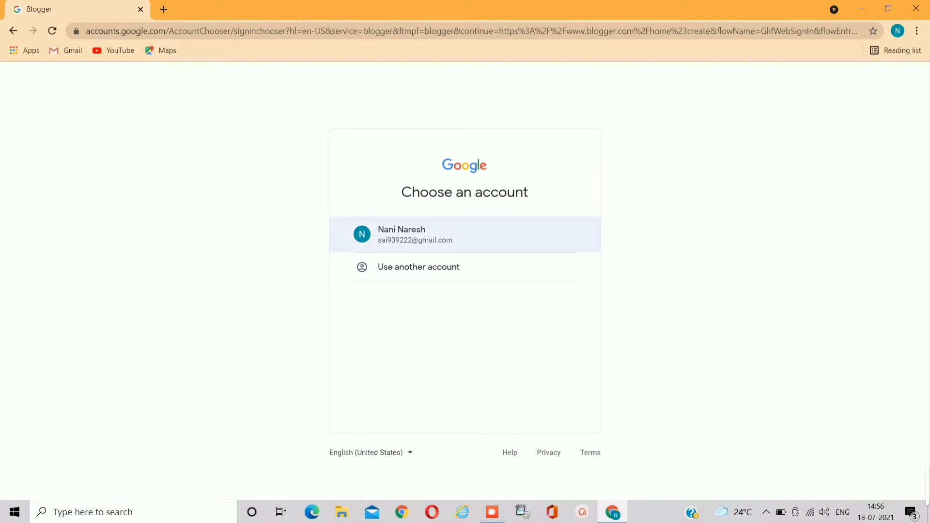
Step: Sign in with the saved Google account's password and confirm its recovery options
left_click(464, 234)
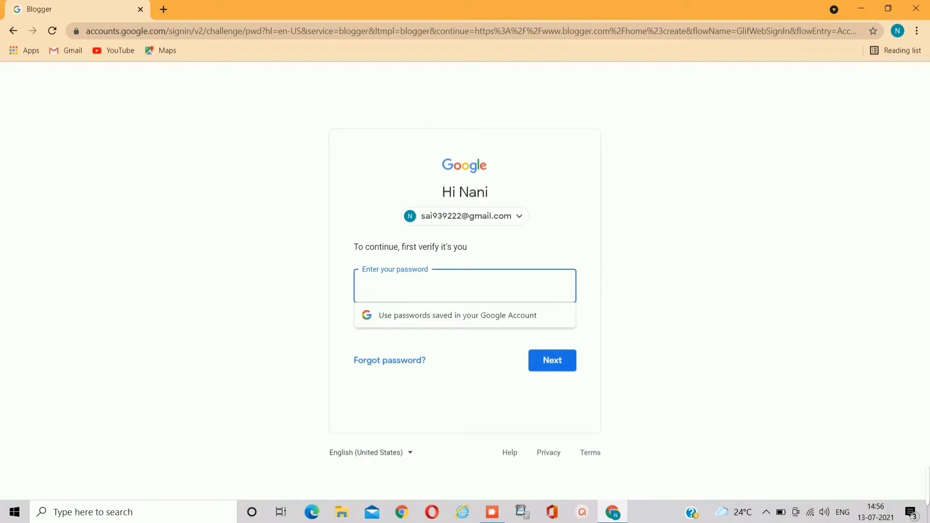
type("********")
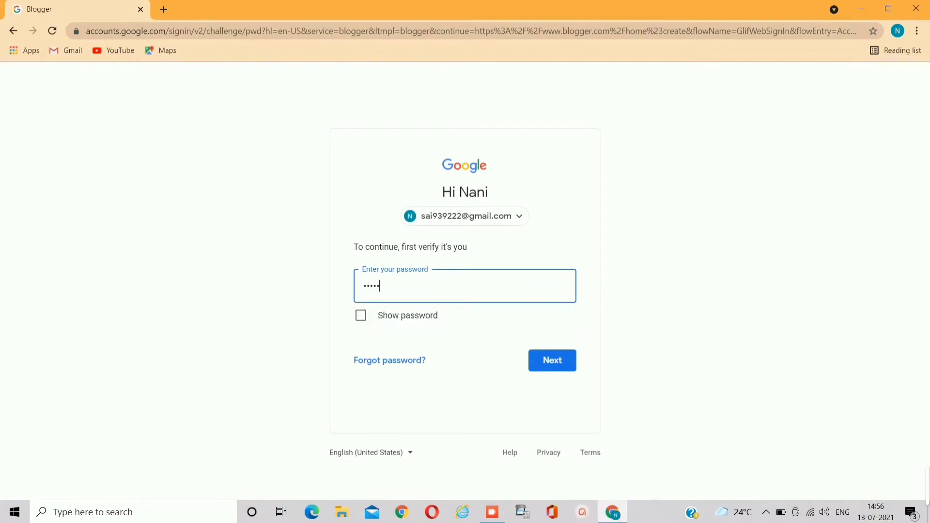
type("****")
key("Return")
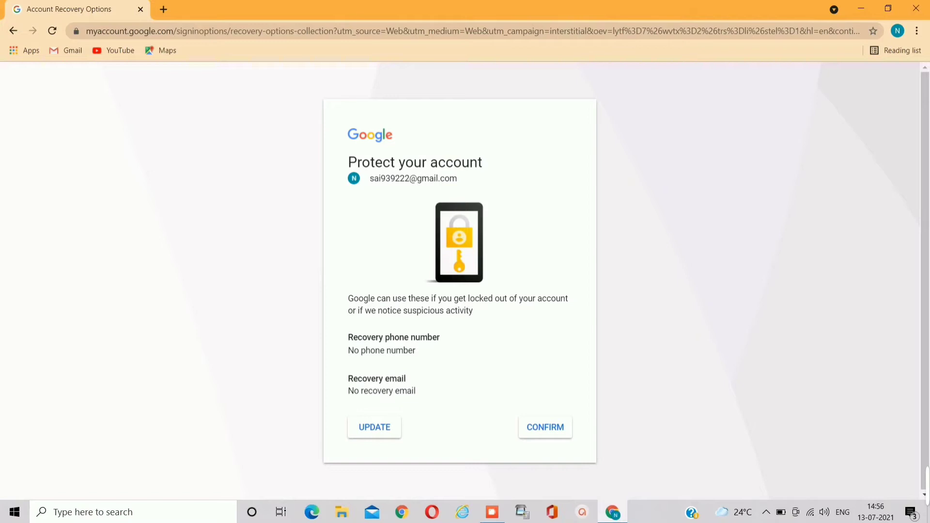
left_click(546, 427)
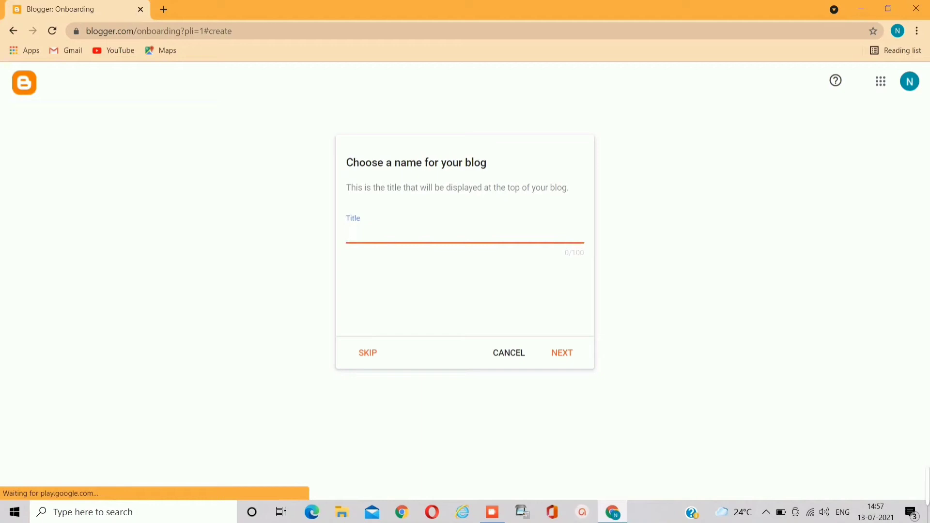
Step: Give the blog a title and an available .blogspot.com address ending in 939222
type("nan")
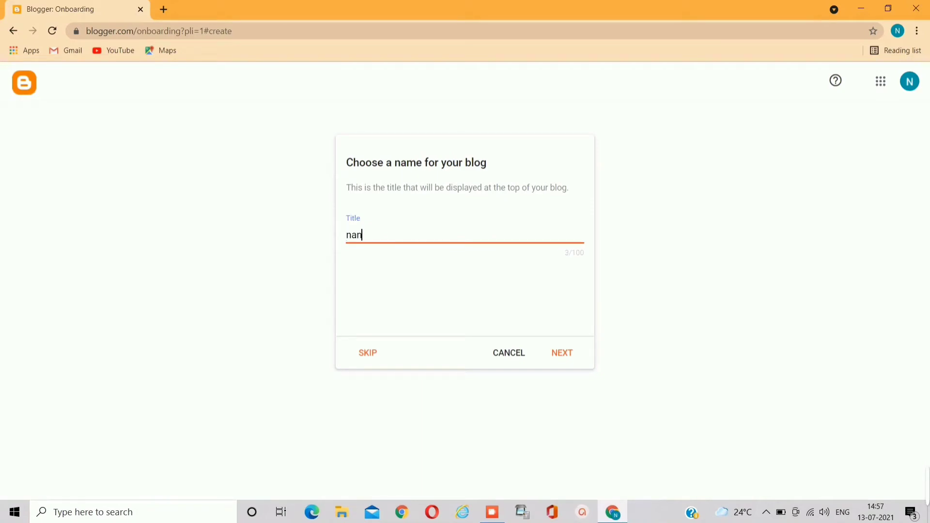
type("i sai")
left_click(562, 352)
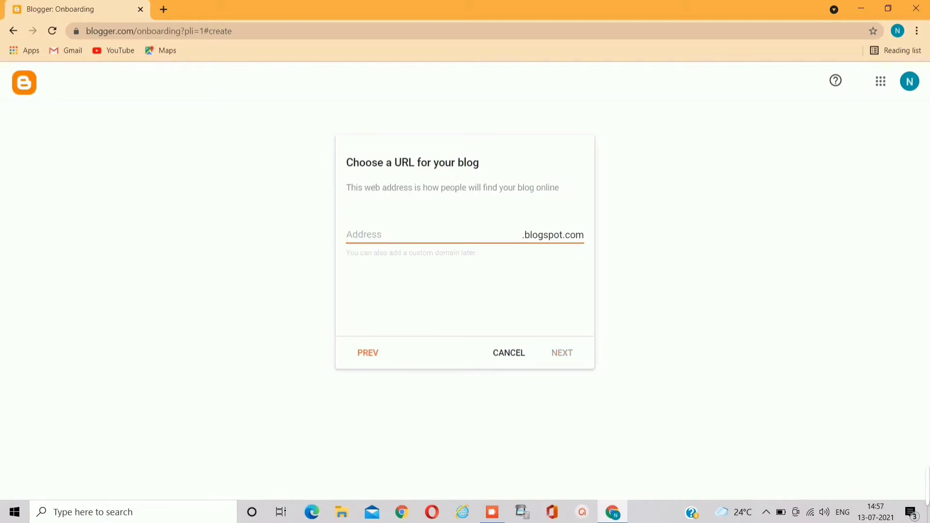
left_click(363, 235)
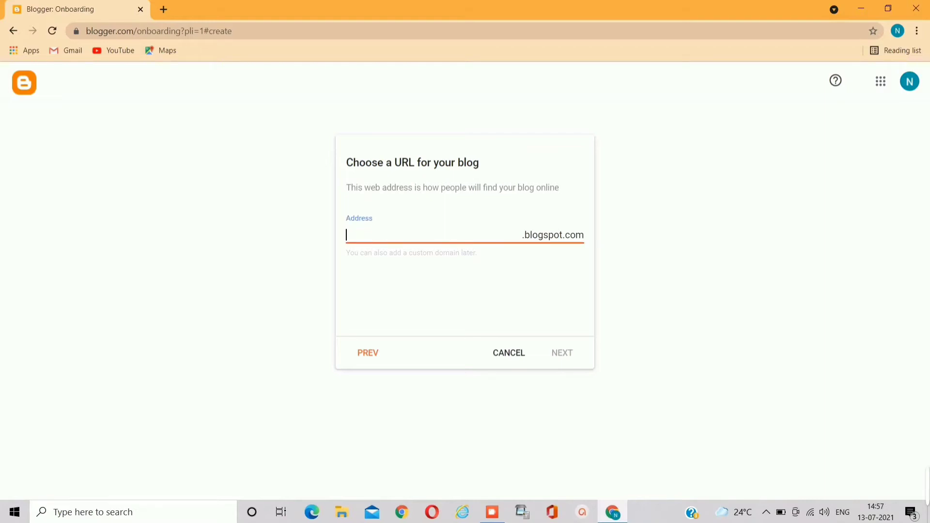
type("nanipancal")
key("BackSpace")
key("BackSpace")
key("BackSpace")
key("BackSpace")
key("BackSpace")
key("BackSpace")
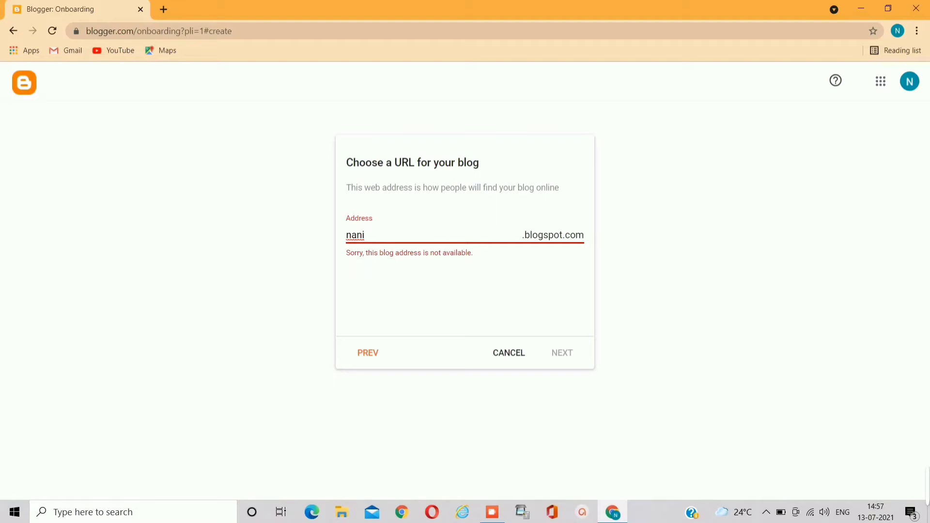
type("sai")
left_click(378, 235)
type("939222")
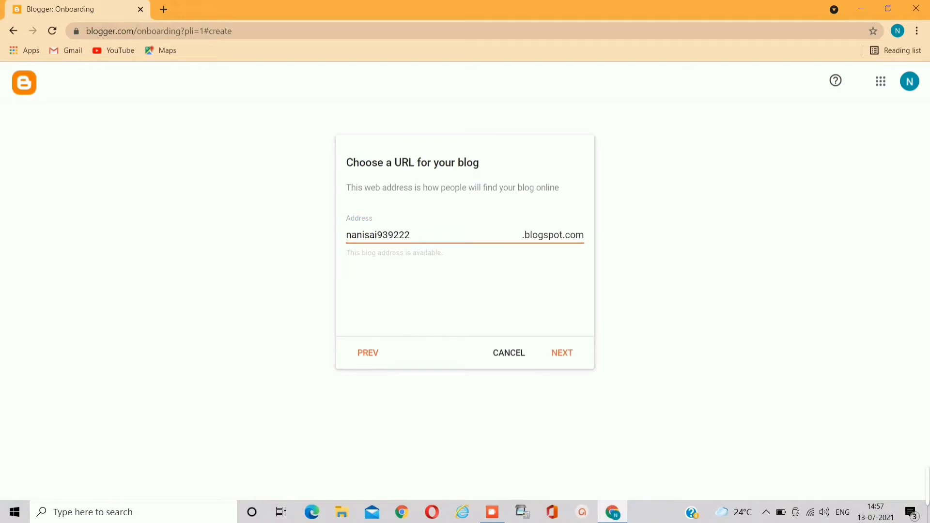
left_click(561, 352)
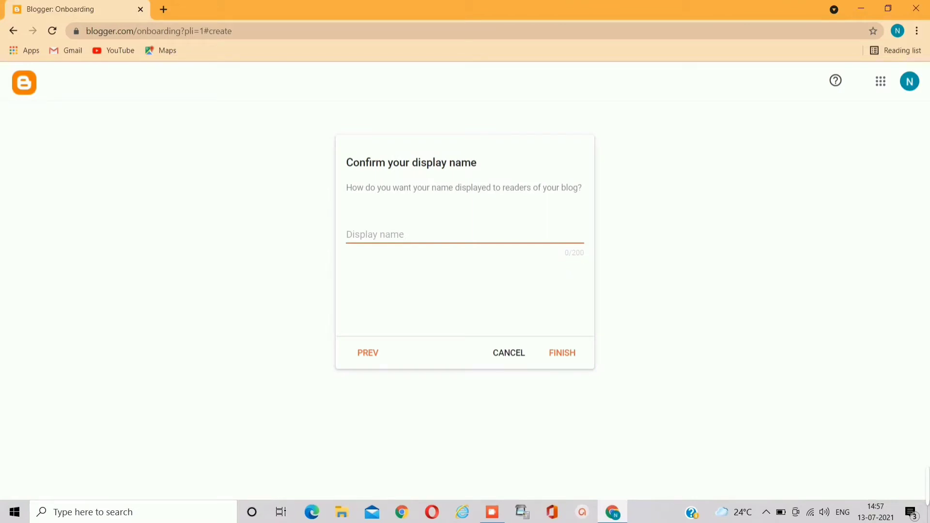
Step: Enter the blog's display name and finish creating the blog
left_click(375, 234)
type("SAI")
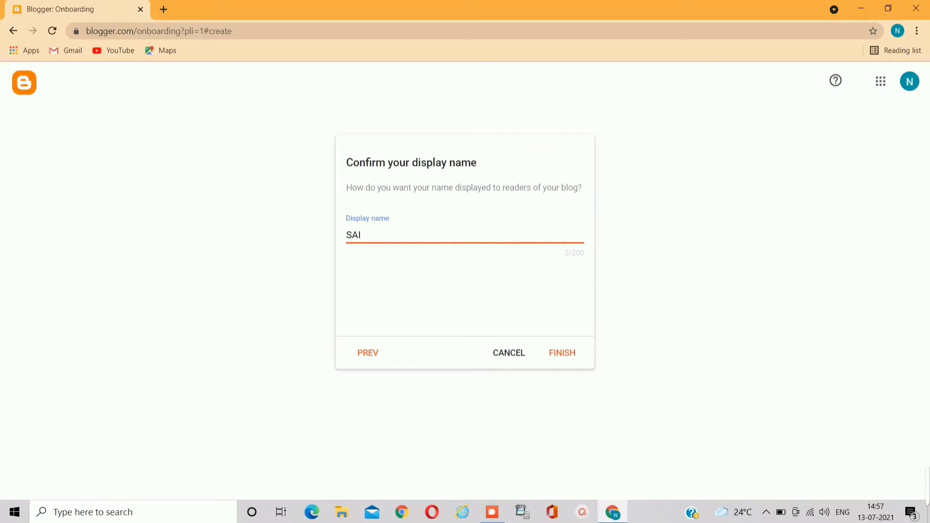
left_click(562, 353)
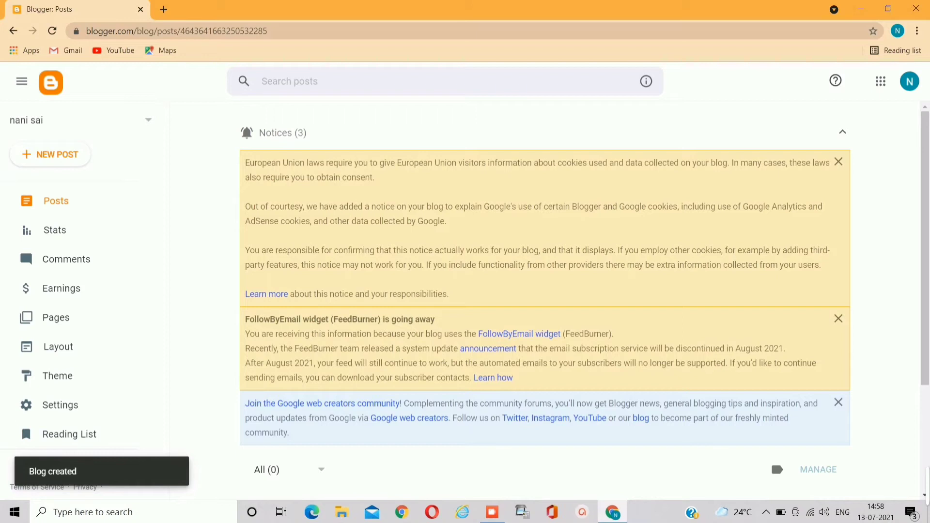
Step: Zoom the Posts dashboard to 125% and scroll to view the empty All (0) list
left_click(917, 31)
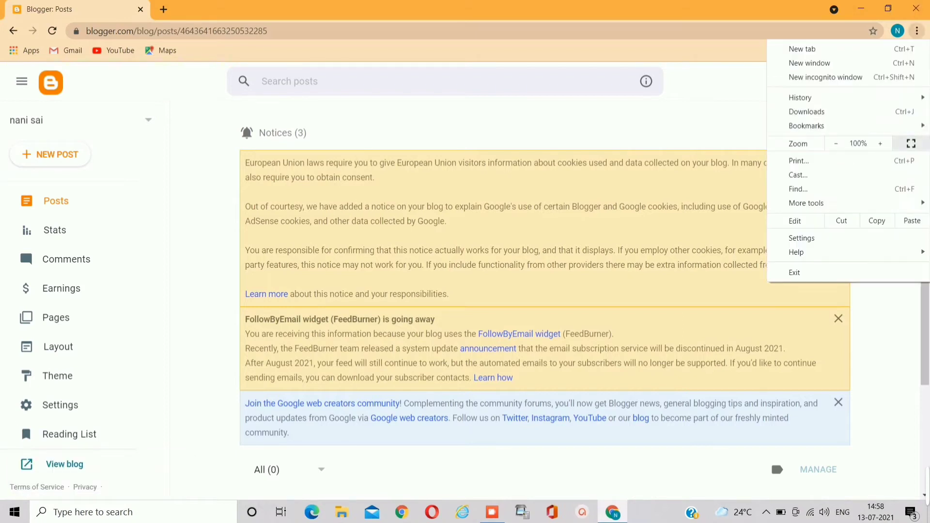
left_click(880, 143)
left_click(880, 143)
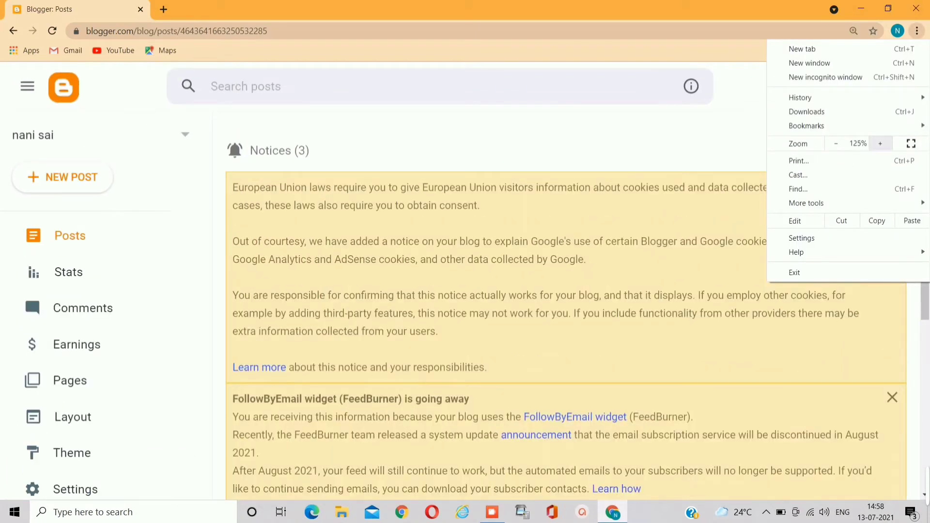
key("Escape")
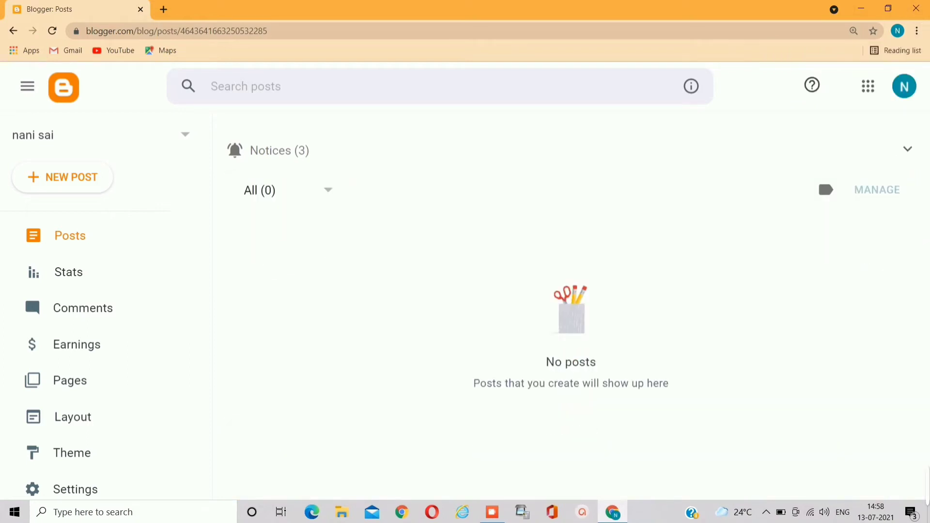
key("ctrl+a")
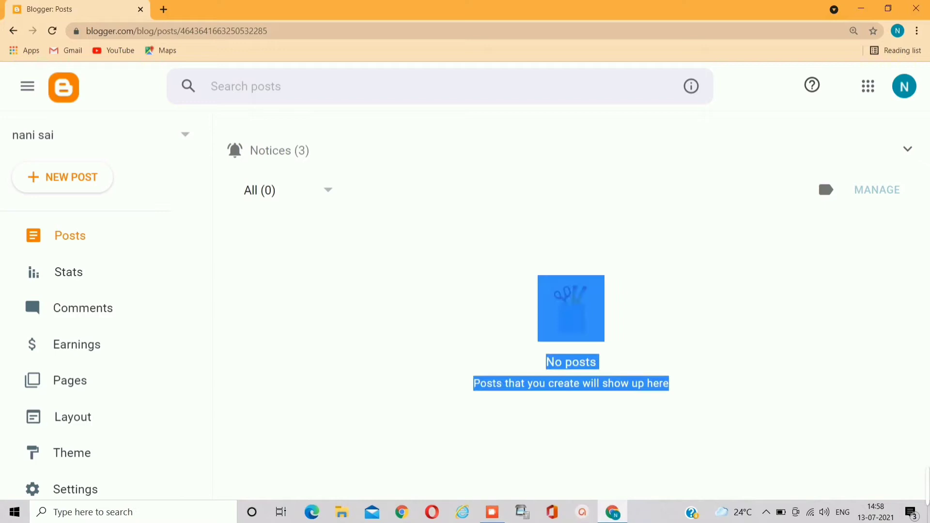
key("Escape")
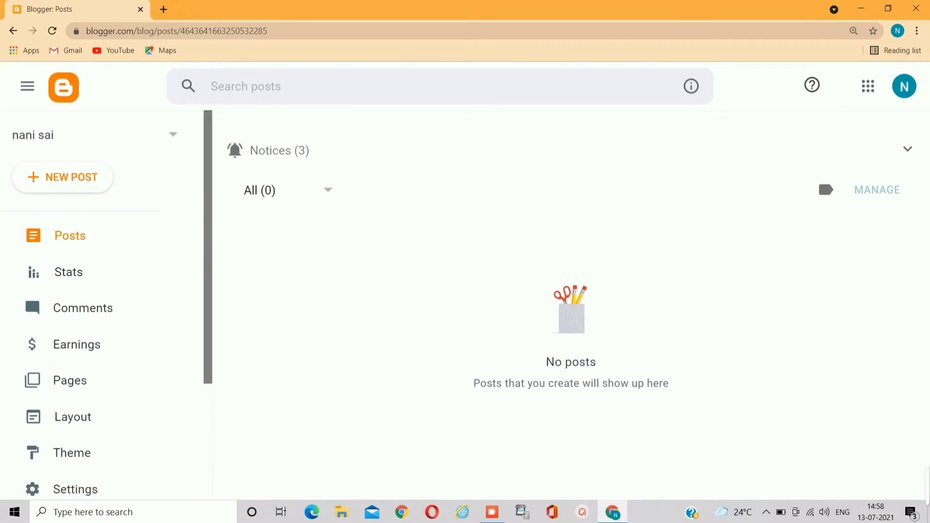
scroll(105, 303, "down", 1)
scroll(104, 302, "down", 2)
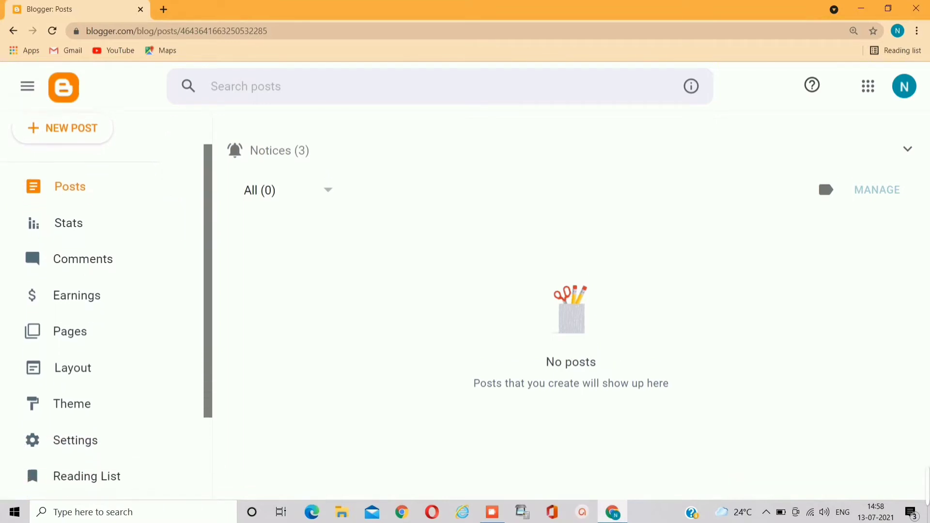
scroll(104, 303, "up", 3)
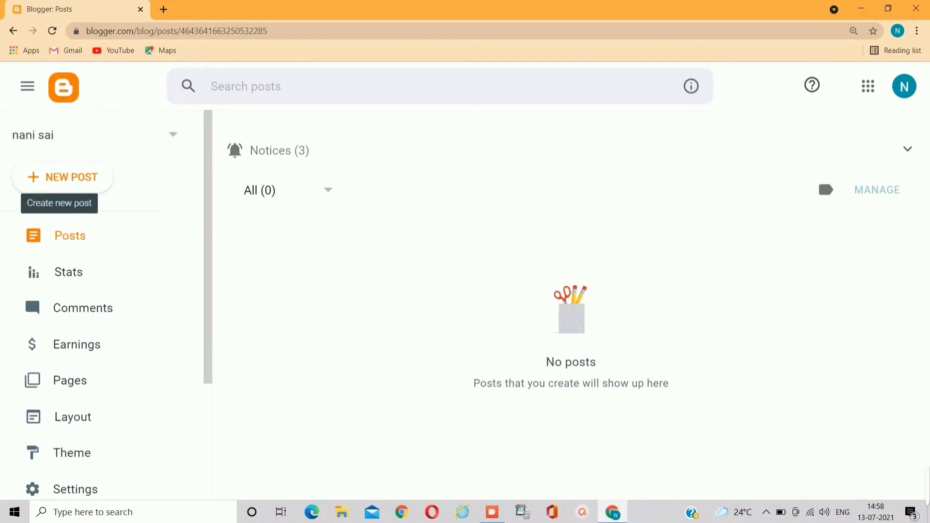
Step: Create a new post titled 'ENTER YOUR TITTLE ......UNIQUE TITLE' and open a new Google tab
left_click(63, 177)
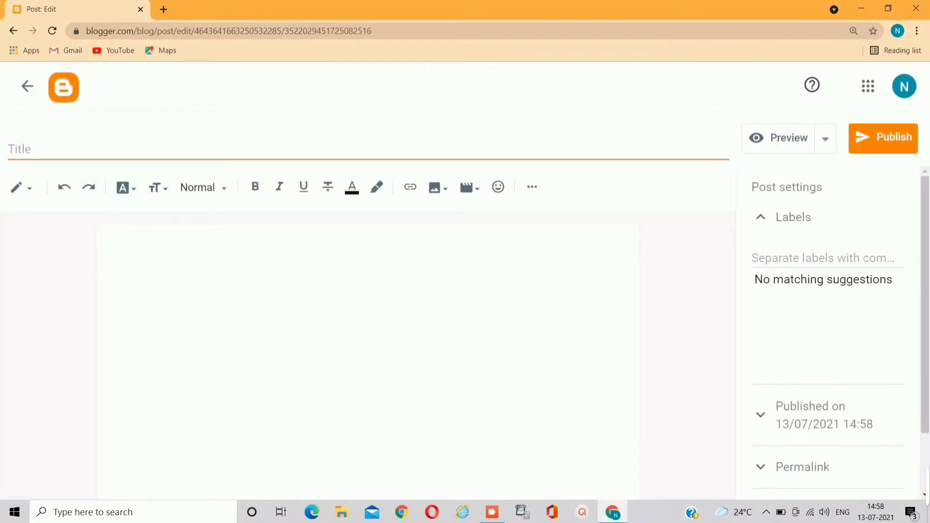
type("EN")
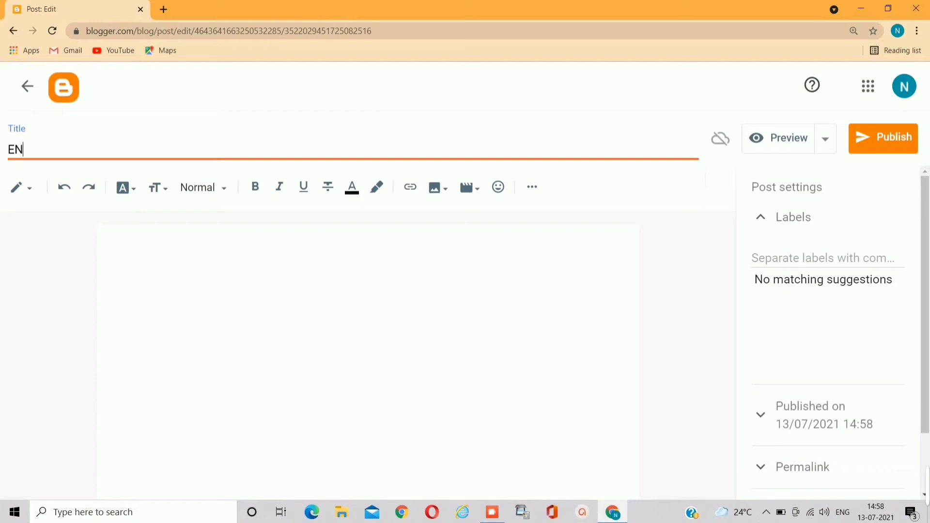
type("TER YOUR TITTLE")
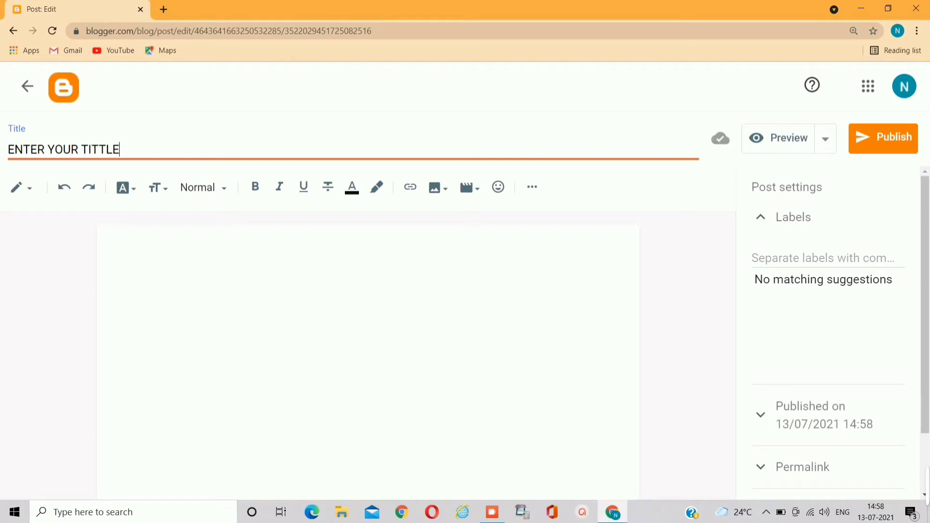
type("......UNIQUE ")
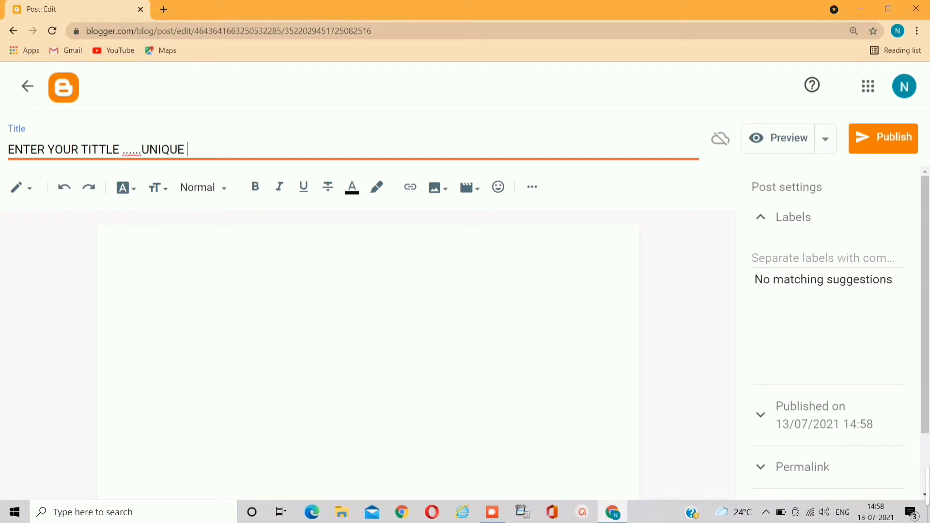
type("TIT")
type("LE ")
type("BE")
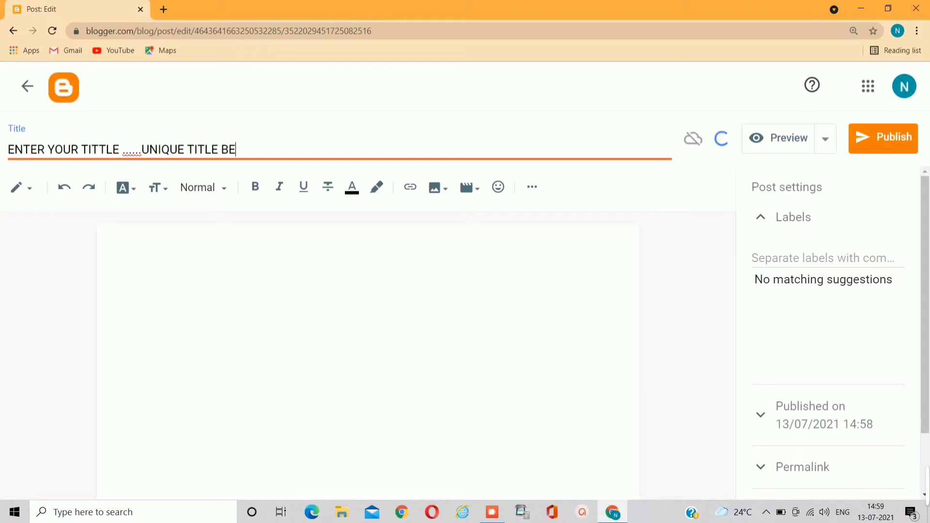
type("CAUSE U")
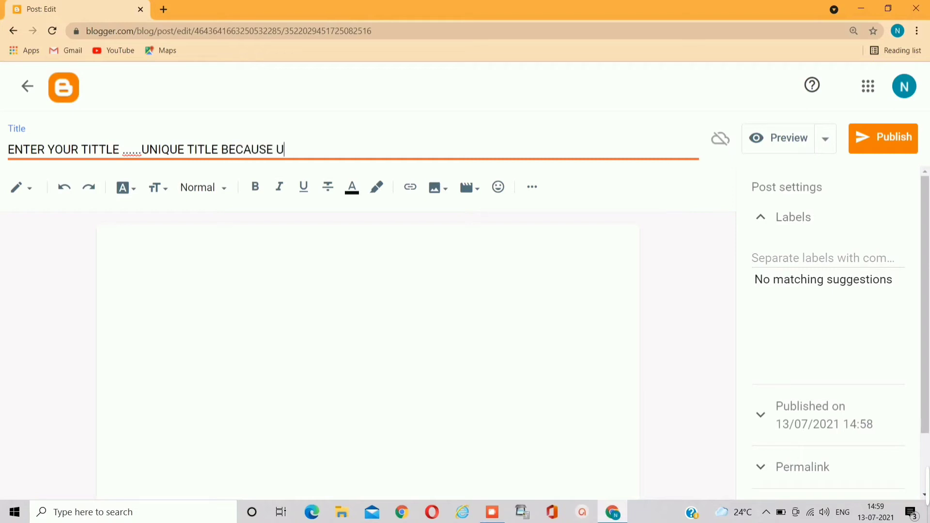
key("BackSpace")
type("IT")
type("S")
key("BackSpace")
key("BackSpace")
key("BackSpace")
key("BackSpace")
key("BackSpace")
key("BackSpace")
key("BackSpace")
key("BackSpace")
key("BackSpace")
key("BackSpace")
key("BackSpace")
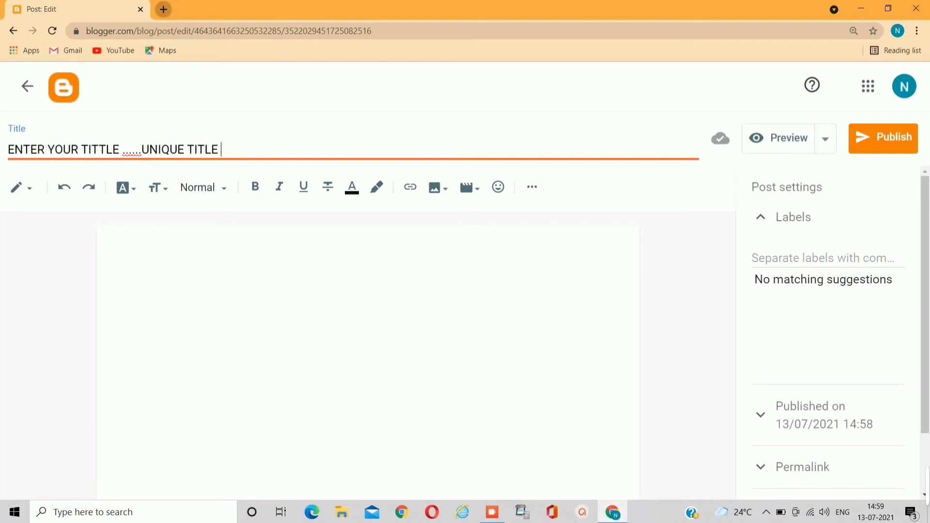
key("ctrl+t")
left_click(436, 254)
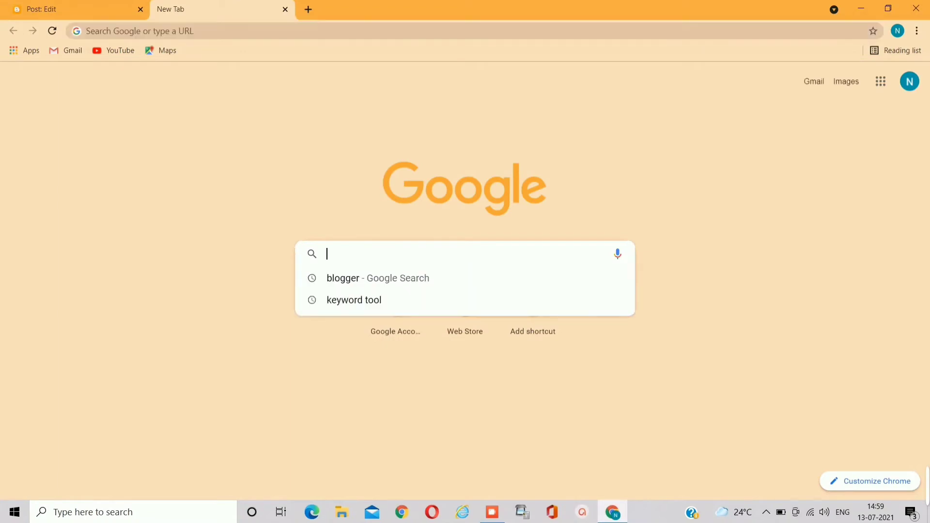
Step: Search Google for 'KEYWORD TOOL', open keywordtool.io and start typing a keyword
type("K")
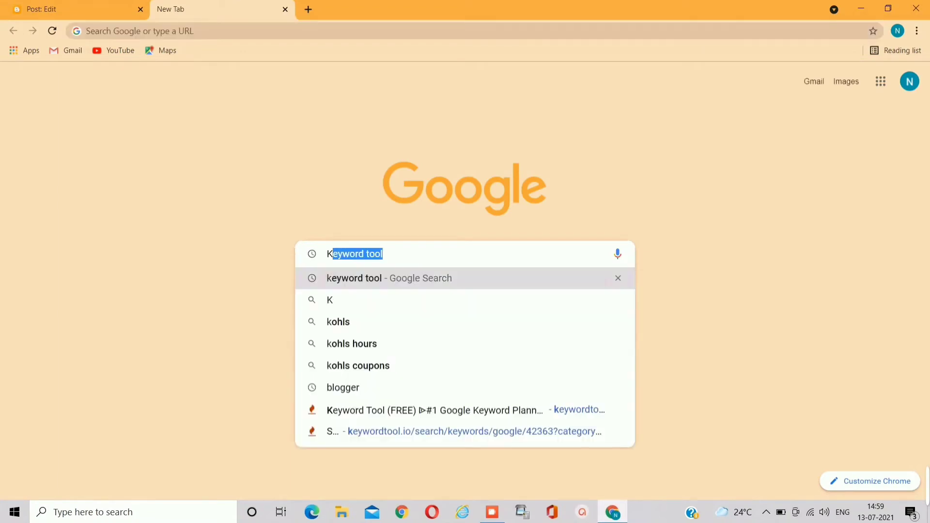
type("EYWORD")
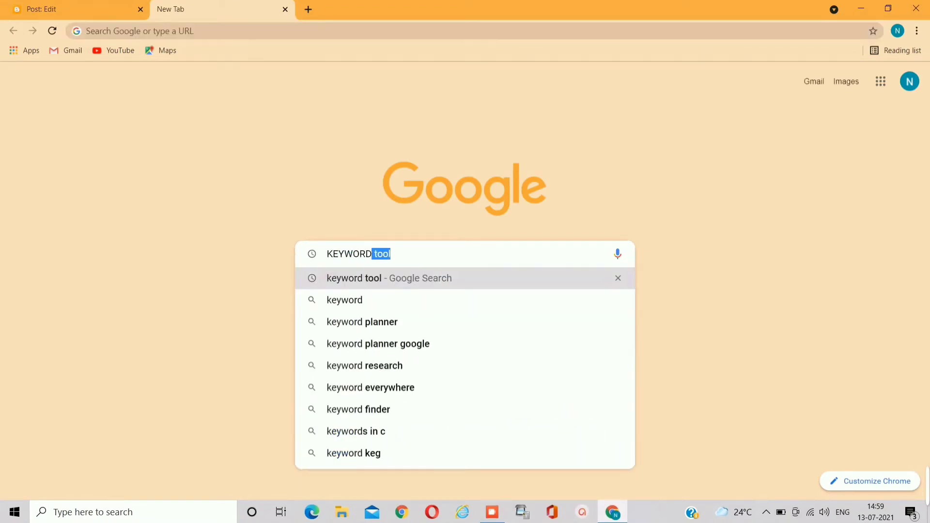
type(" TOOL")
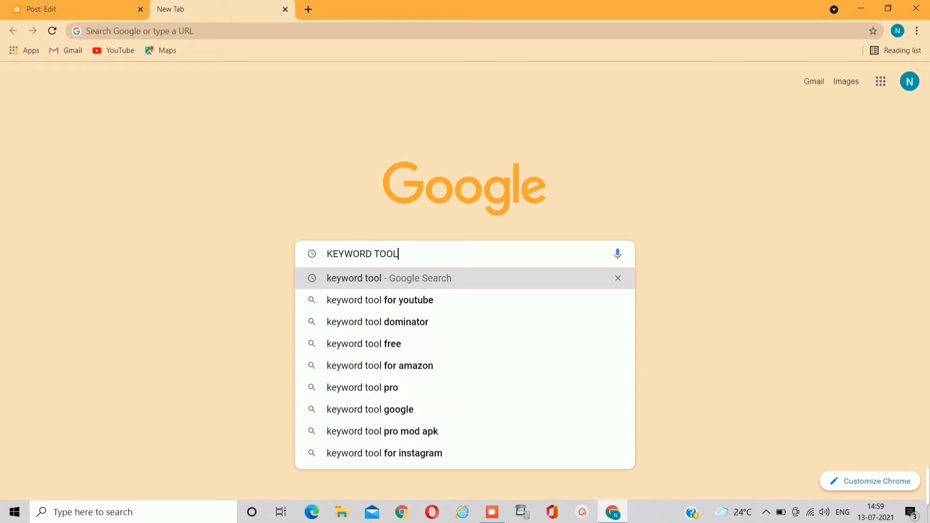
key("Return")
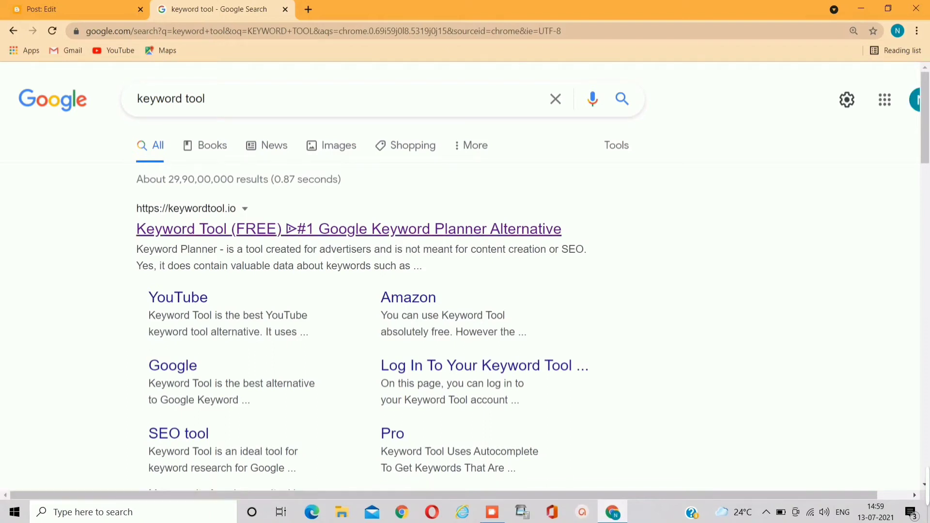
left_click(349, 229)
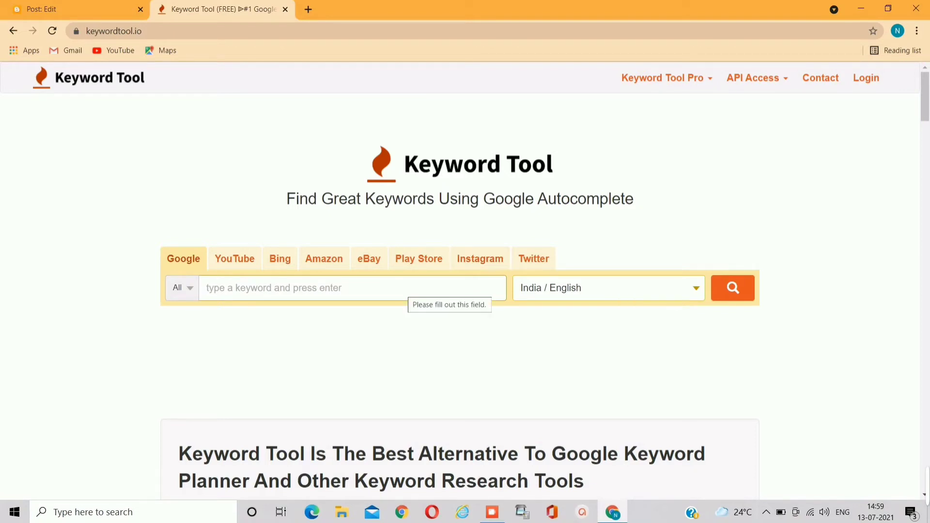
type("YOURU")
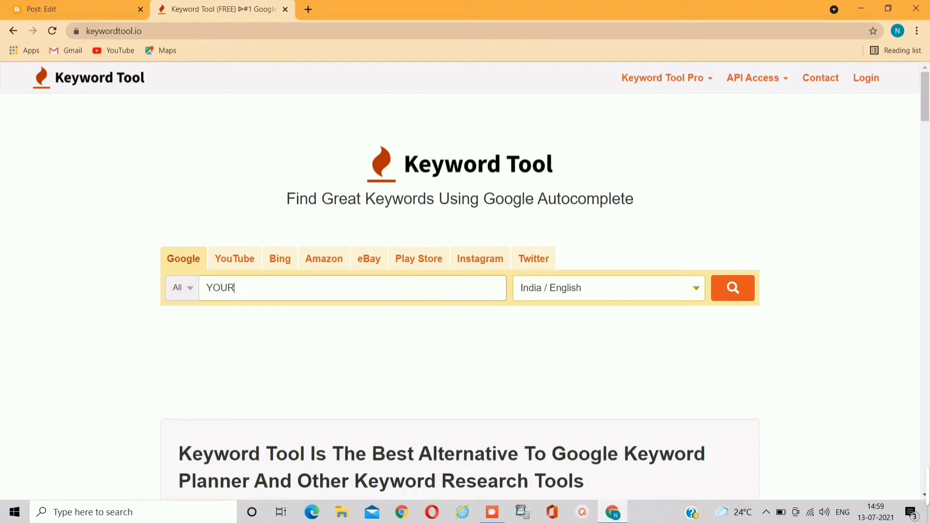
Step: Look up 'youtube' keyword suggestions and review the 417 results for India / English
key("BackSpace")
key("BackSpace")
type("TUB SEO")
key("BackSpace")
key("BackSpace")
key("BackSpace")
key("BackSpace")
type("E")
key("Return")
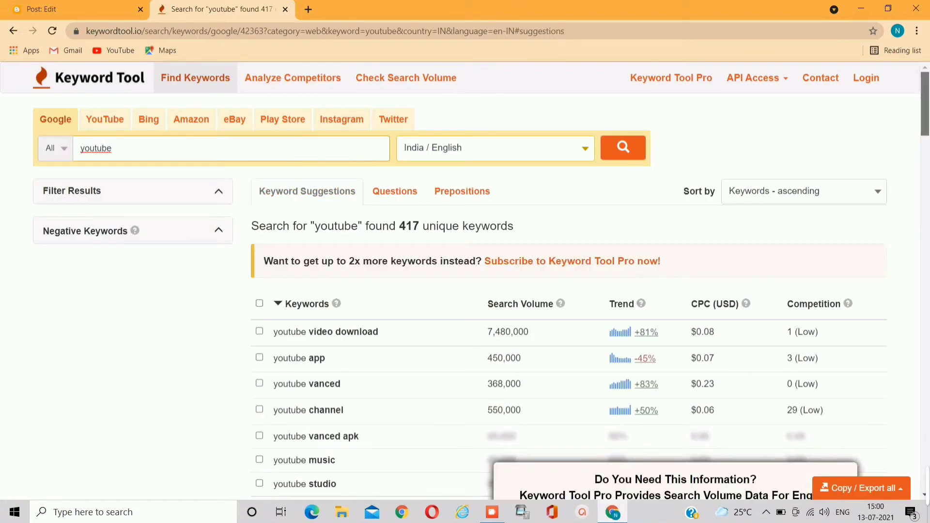
scroll(581, 281, "down", 5)
scroll(581, 280, "down", 8)
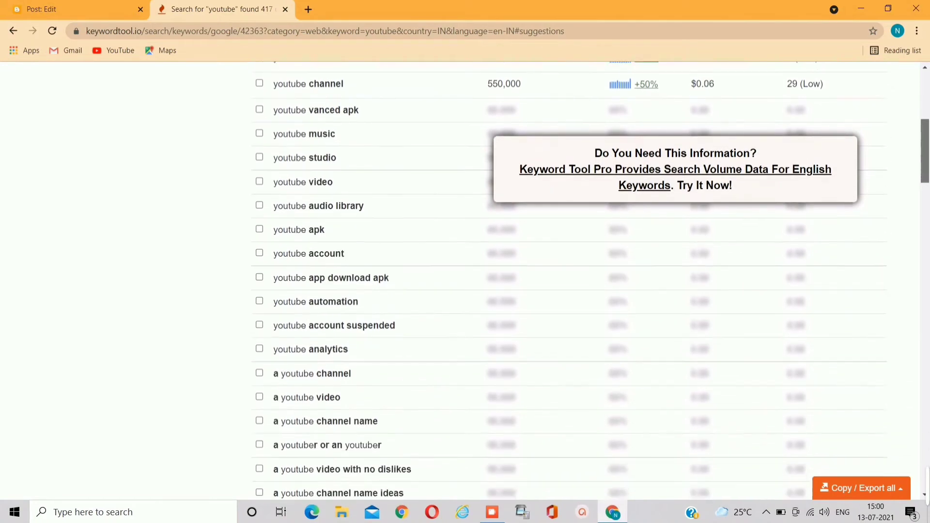
scroll(581, 281, "down", 6)
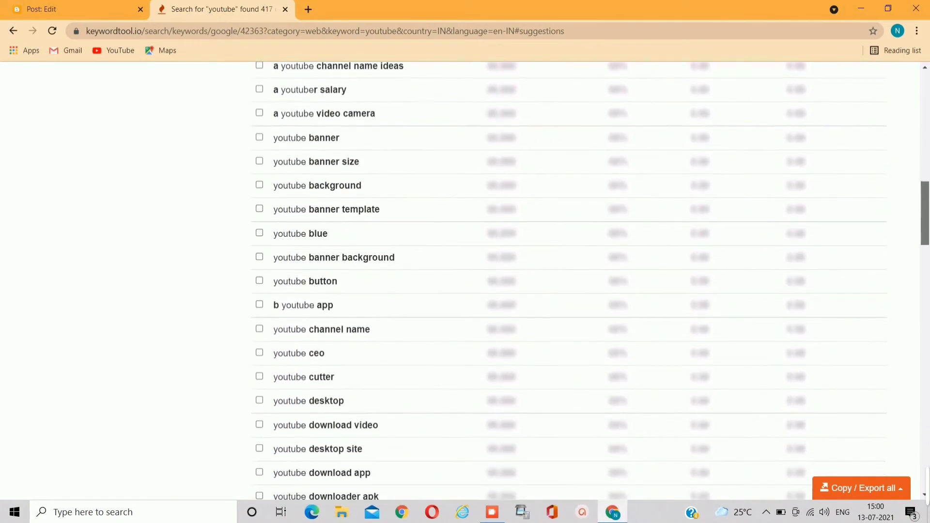
scroll(581, 281, "up", 8)
scroll(582, 281, "up", 3)
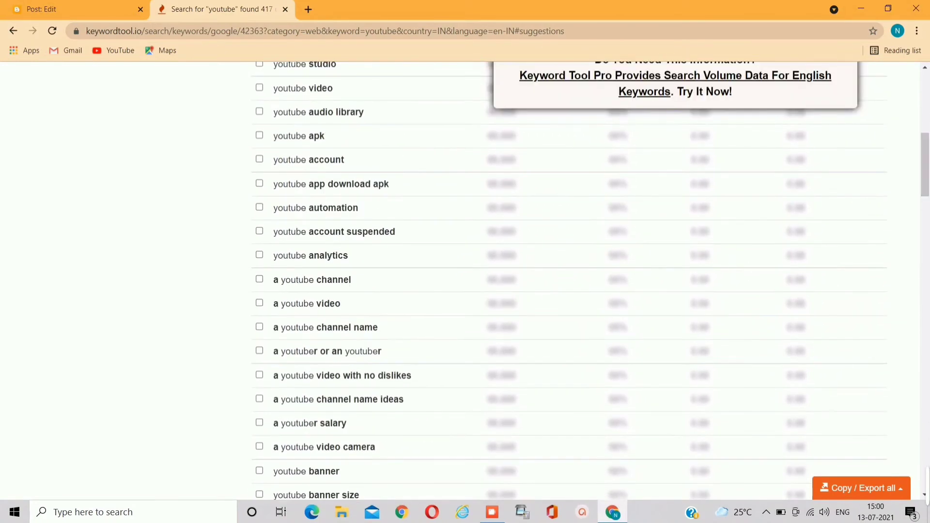
scroll(581, 281, "up", 8)
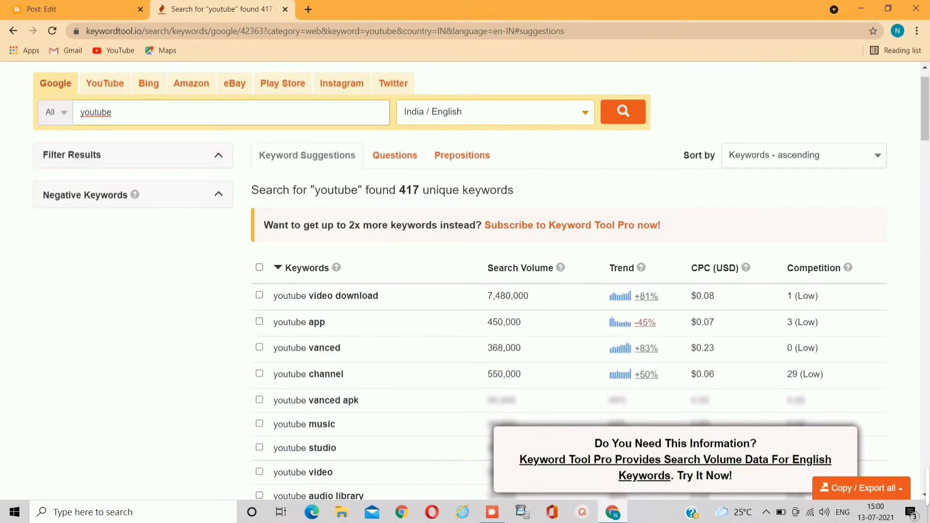
left_click(578, 113)
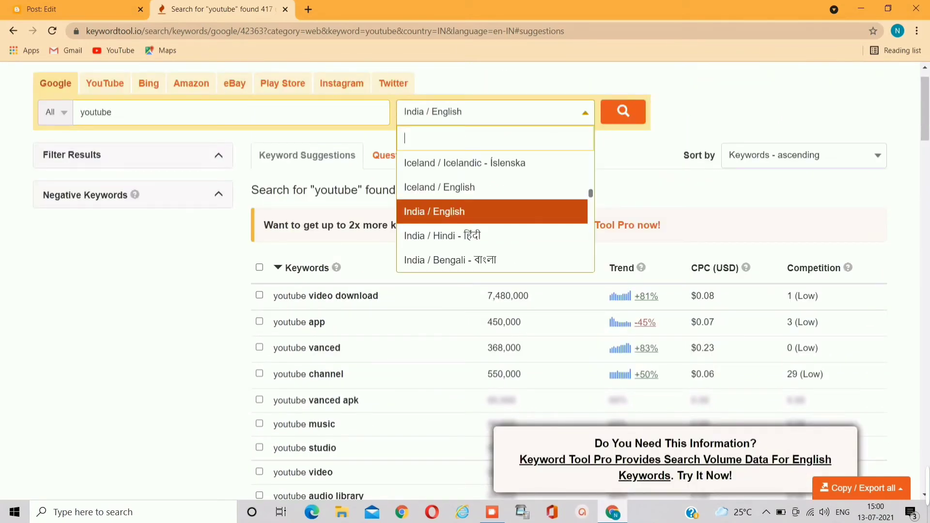
Step: Tick eight youtube keywords, from youtube video download through youtube studio and youtube video
left_click(259, 295)
left_click(260, 321)
left_click(259, 347)
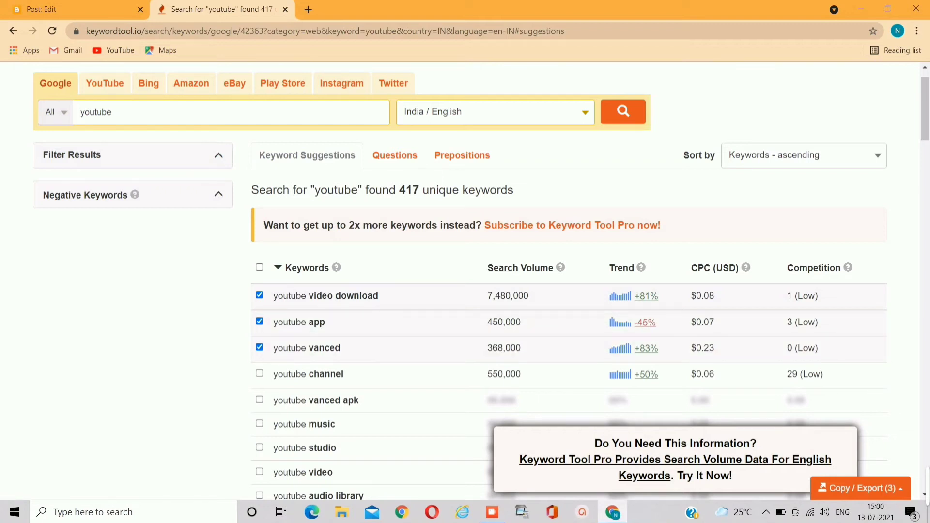
left_click(260, 374)
left_click(260, 400)
left_click(259, 423)
left_click(260, 447)
left_click(259, 471)
Step: Tick eight more, including youtube analytics and youtube apk, and copy all 16 to the clipboard
scroll(465, 281, "down", 3)
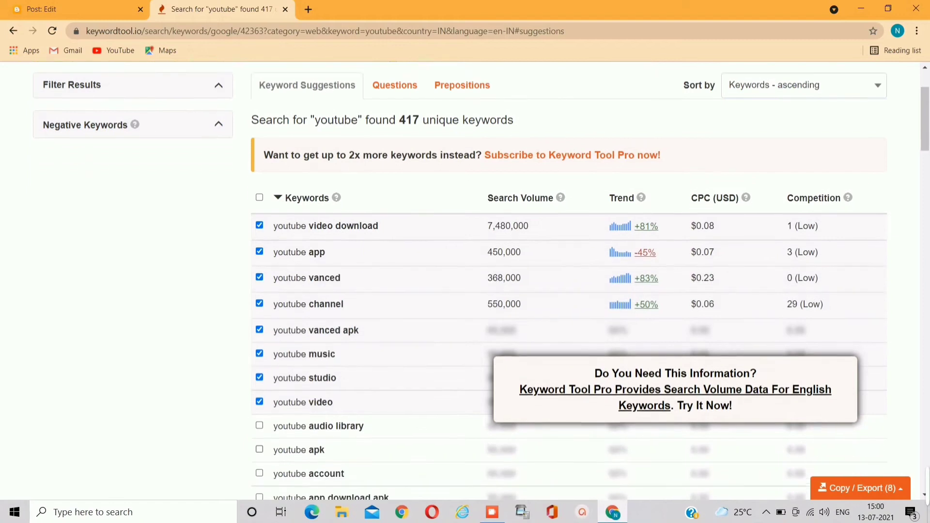
scroll(590, 282, "down", 2)
left_click(260, 468)
left_click(260, 444)
left_click(260, 420)
left_click(260, 396)
left_click(260, 348)
left_click(260, 372)
left_click(260, 324)
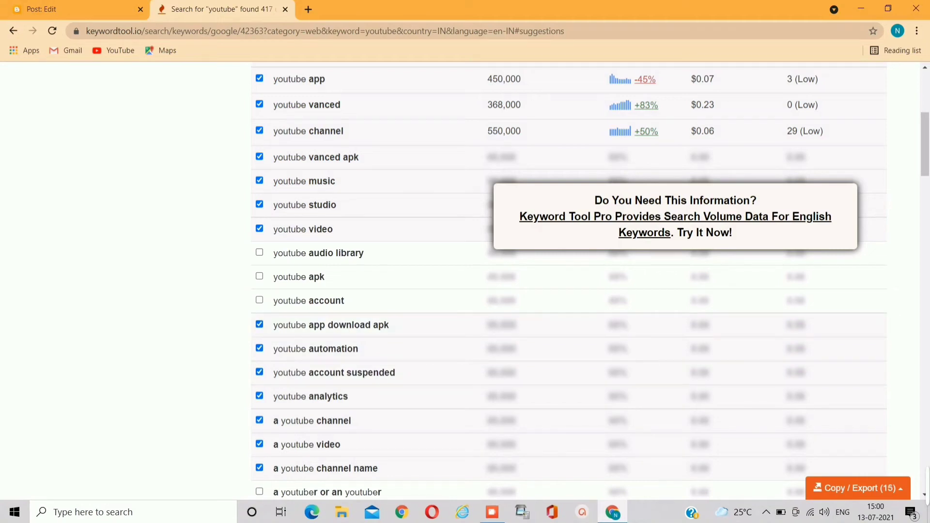
left_click(260, 276)
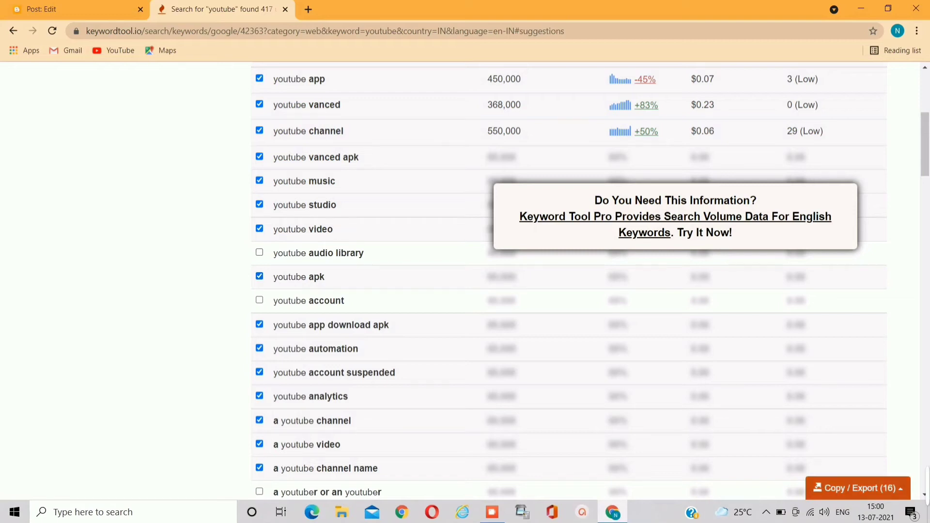
left_click(857, 488)
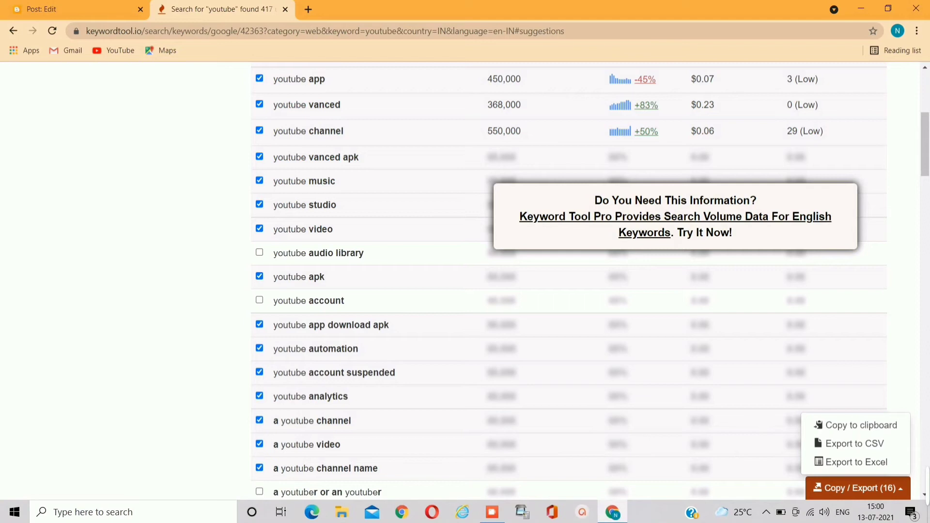
left_click(861, 425)
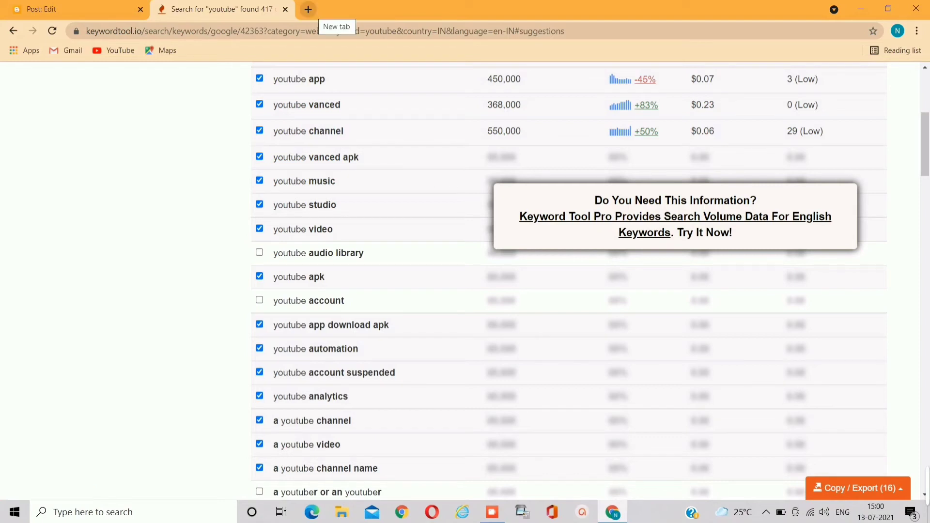
Step: In a new tab, search Google for 'KWFINDER' and go to KWFinder's Mangools sign-in page
left_click(308, 9)
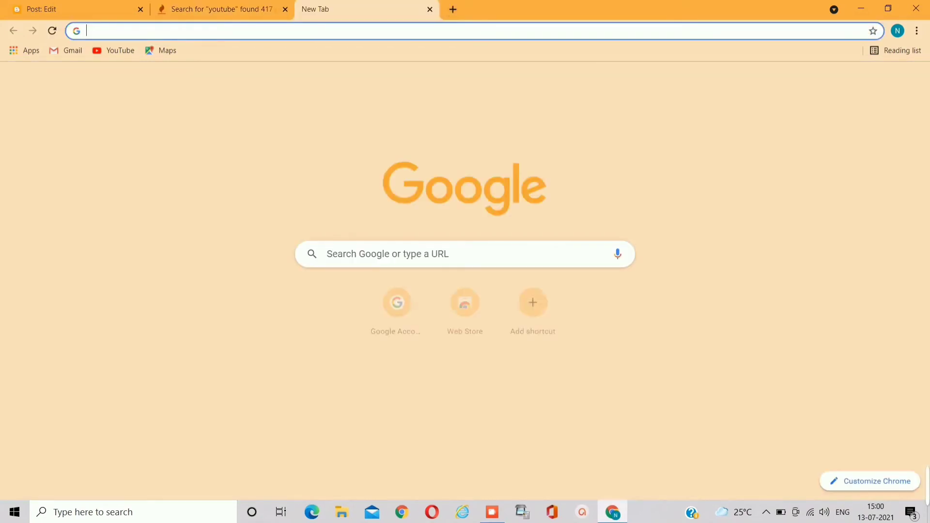
left_click(388, 254)
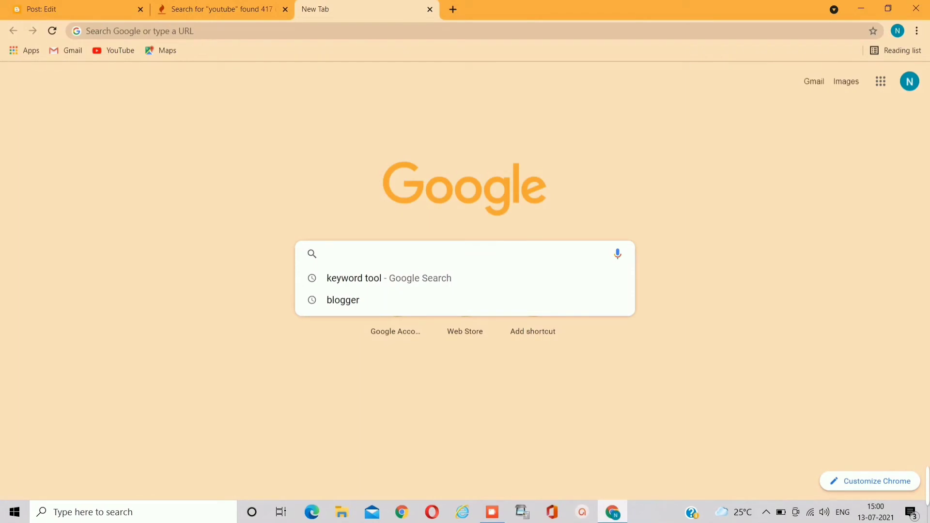
type("KW")
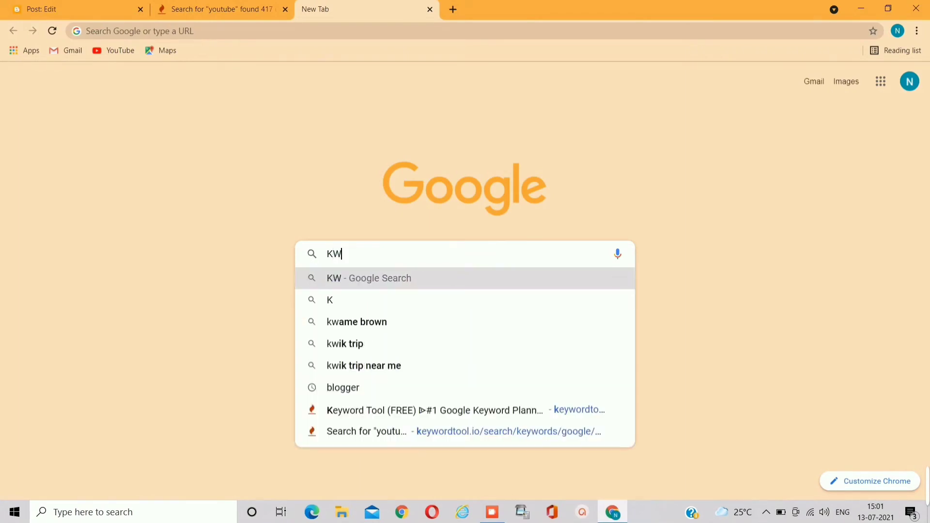
type("FINDER")
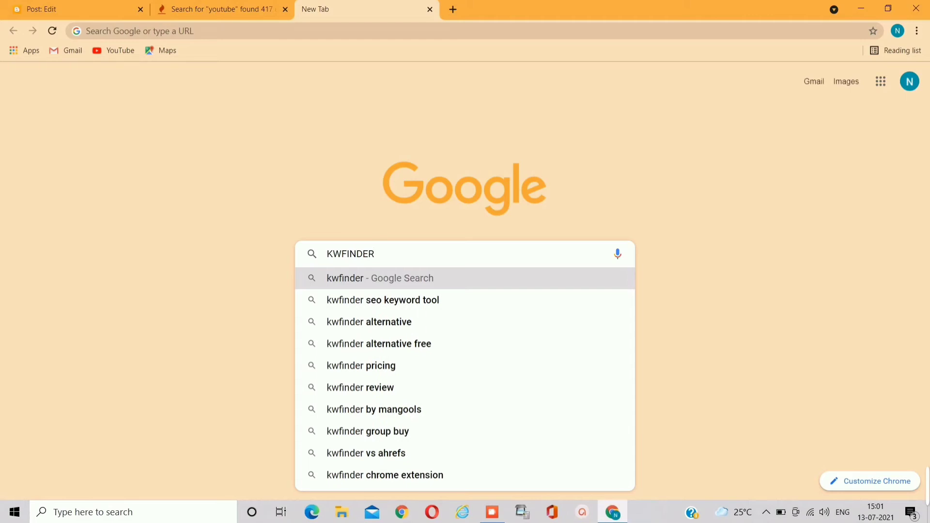
key("Return")
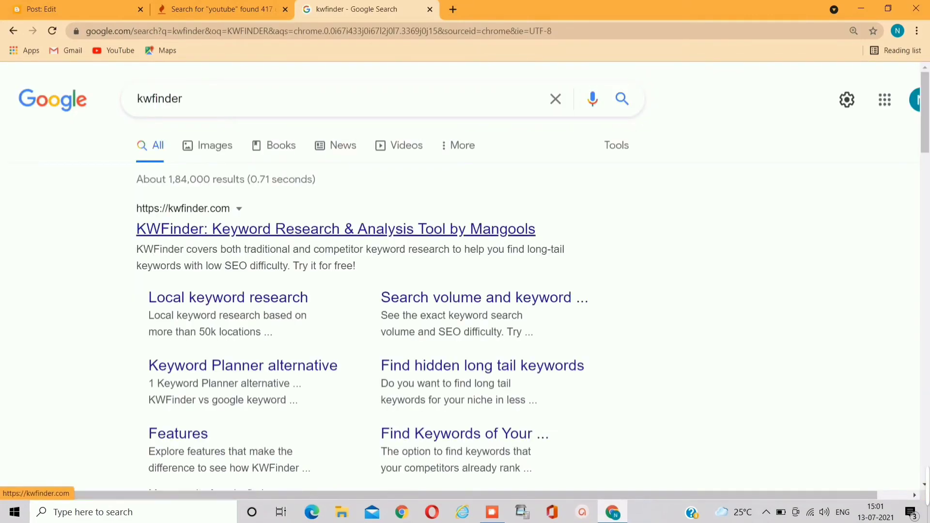
left_click(336, 229)
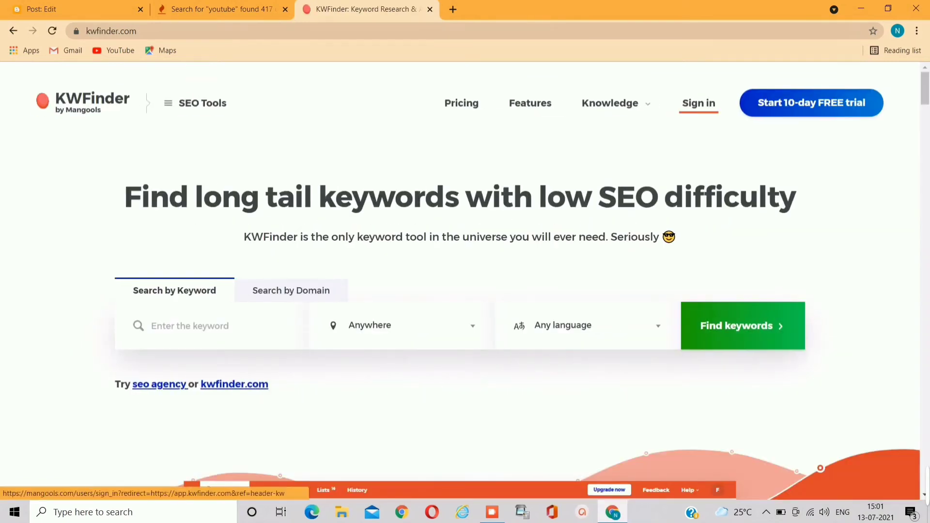
left_click(699, 103)
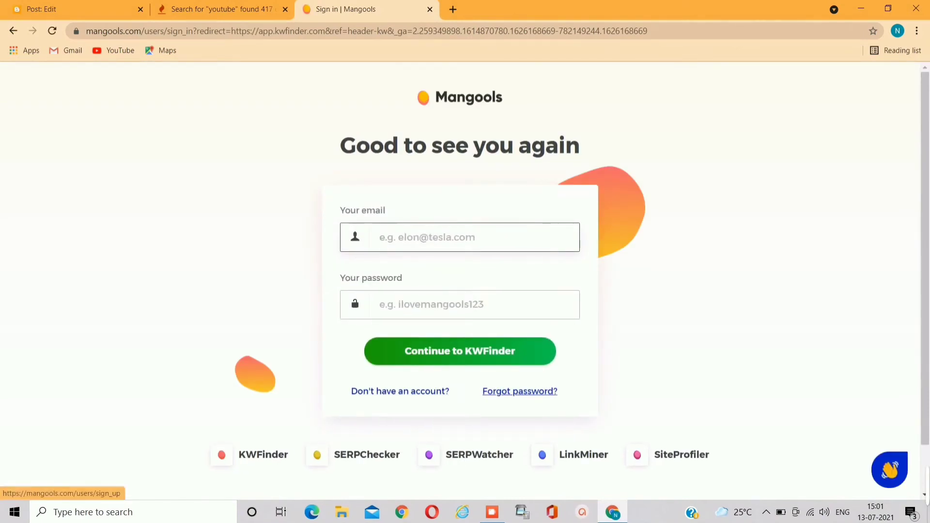
Step: Switch Mangools to new-account sign-up and enter the e-mail address and password
left_click(400, 391)
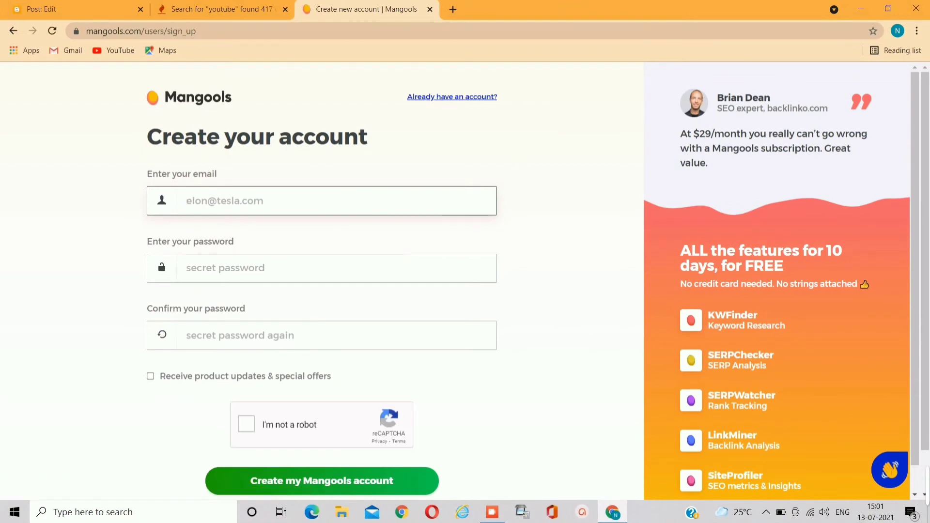
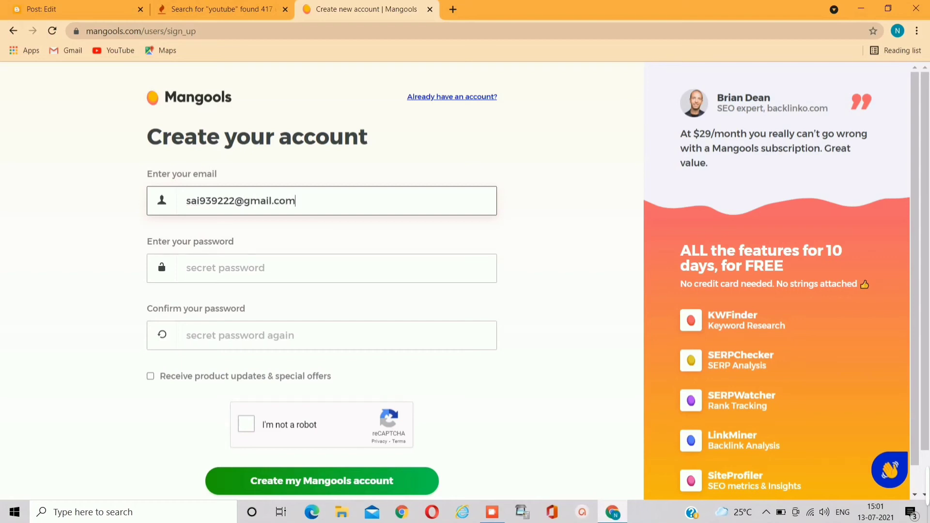
left_click(322, 268)
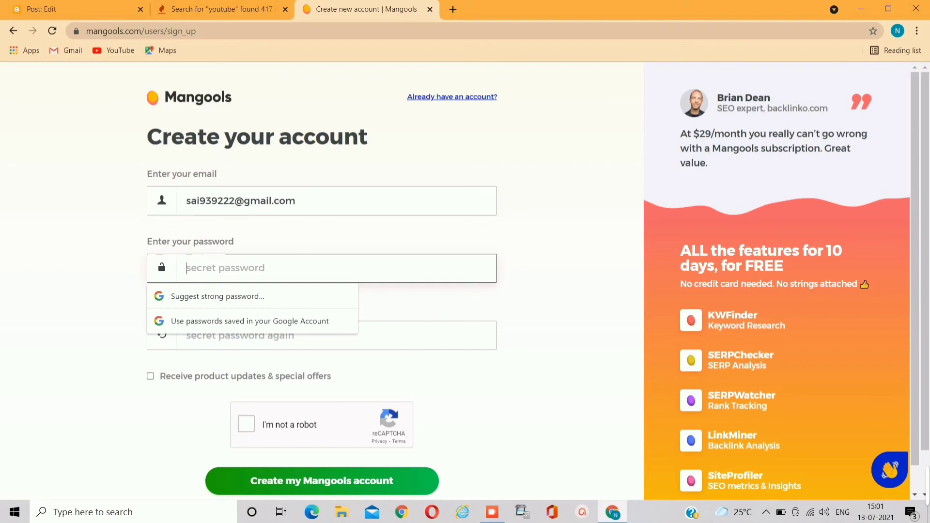
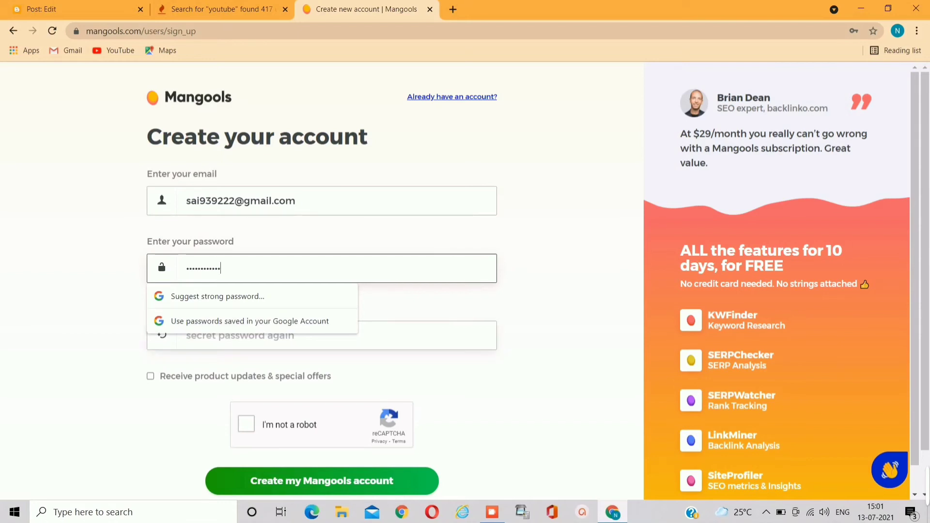
Step: Enter the password confirmation and submit; after the reCAPTCHA failure, go back to the password field
left_click(335, 335)
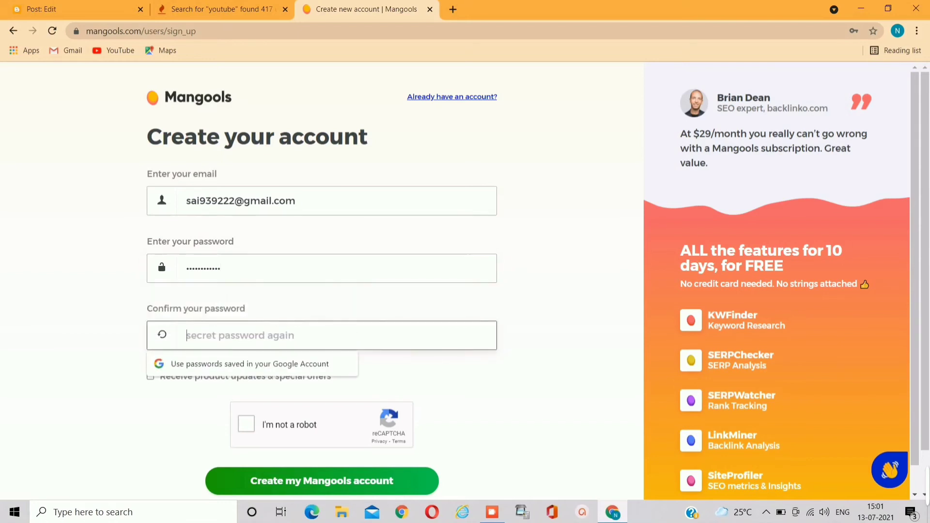
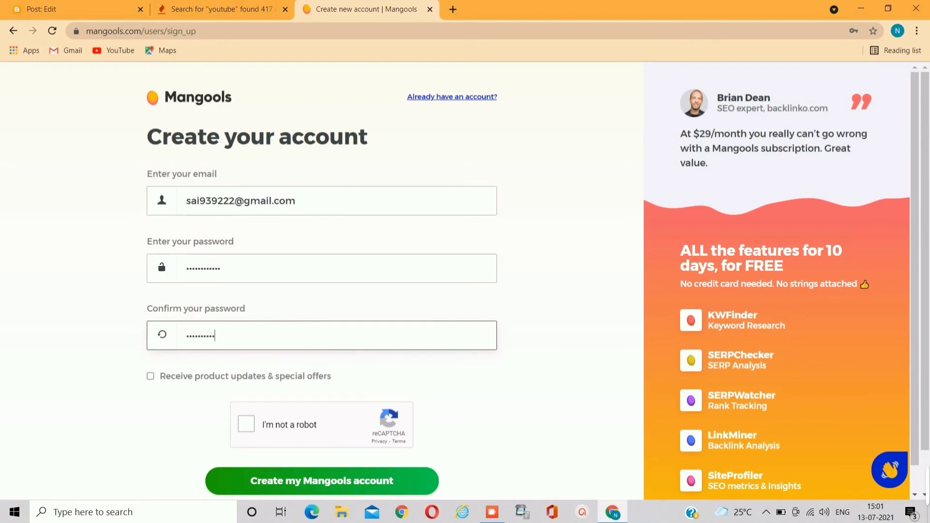
key("Return")
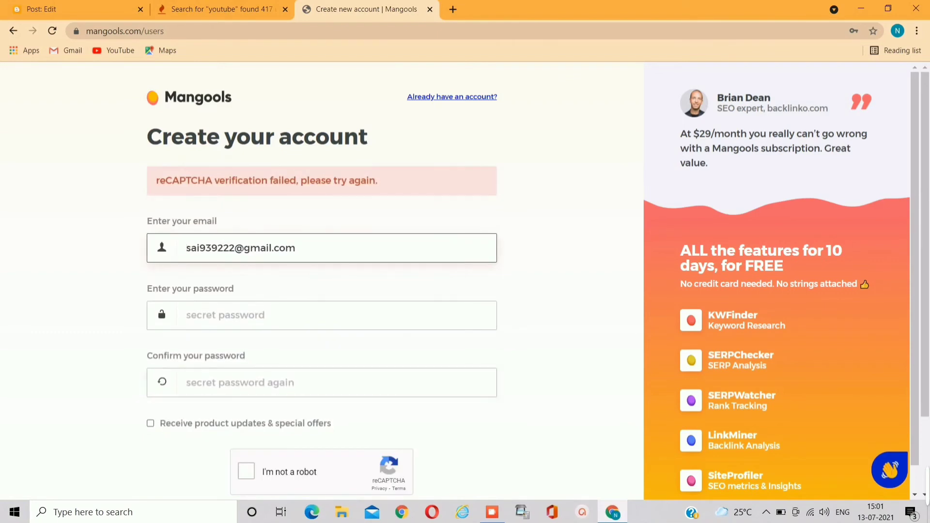
left_click(218, 315)
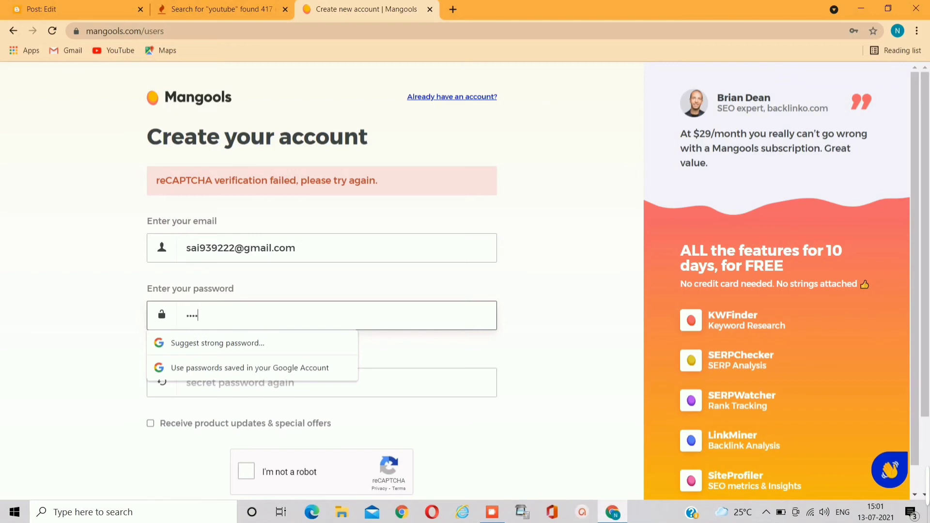
Step: Retype the password and confirmation, pass the 'I'm not a robot' check, and decline saving the password
left_click(290, 382)
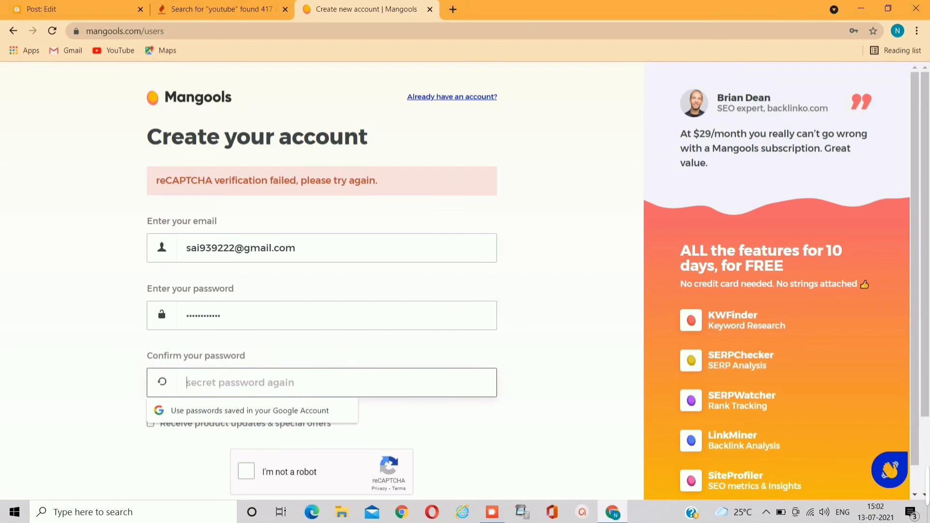
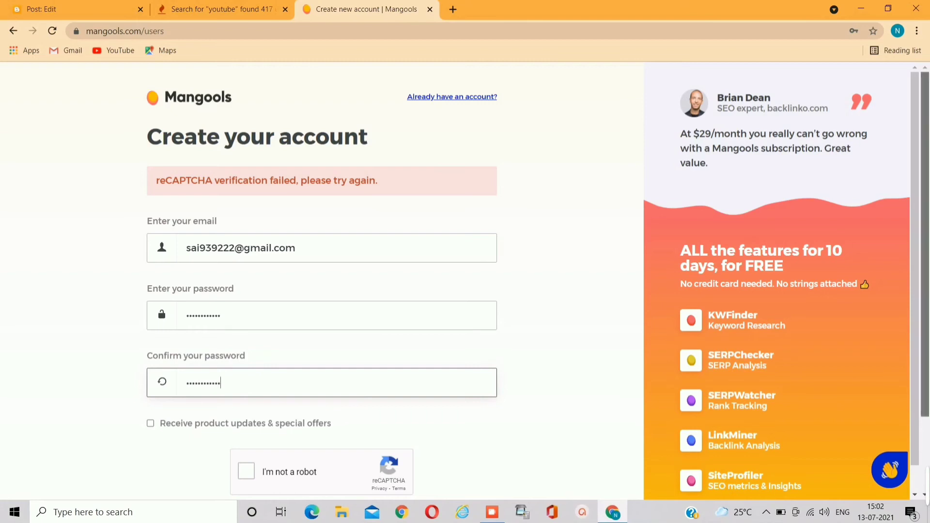
scroll(322, 280, "down", 1)
left_click(246, 406)
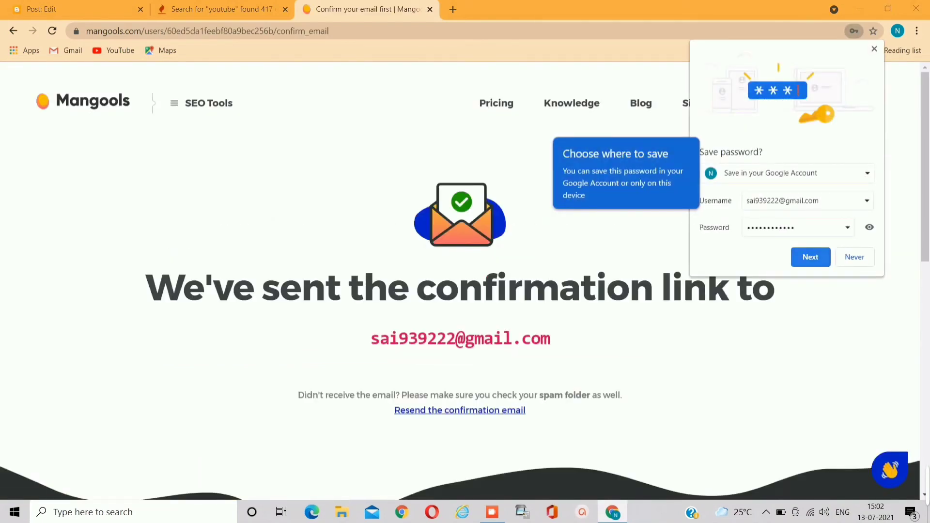
left_click(855, 256)
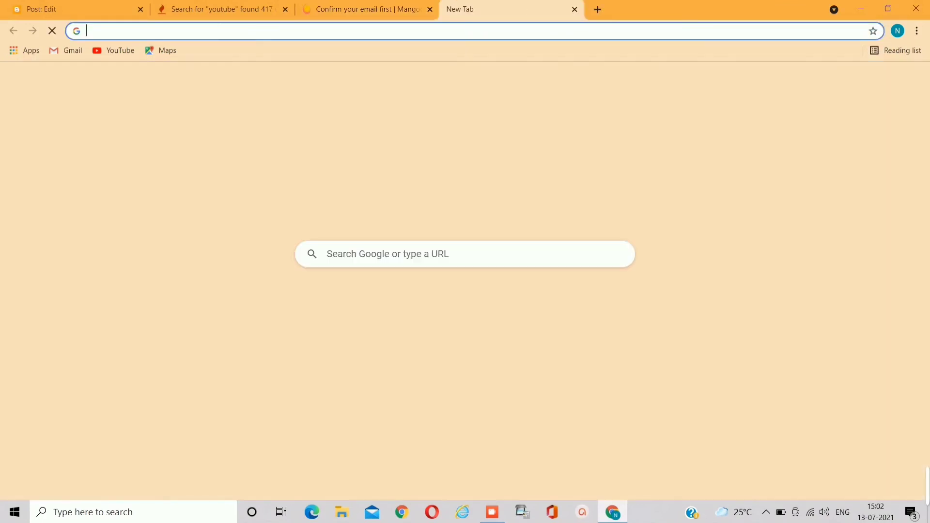
Step: Open Gmail in a new Chrome tab through the Google apps grid
left_click(453, 9)
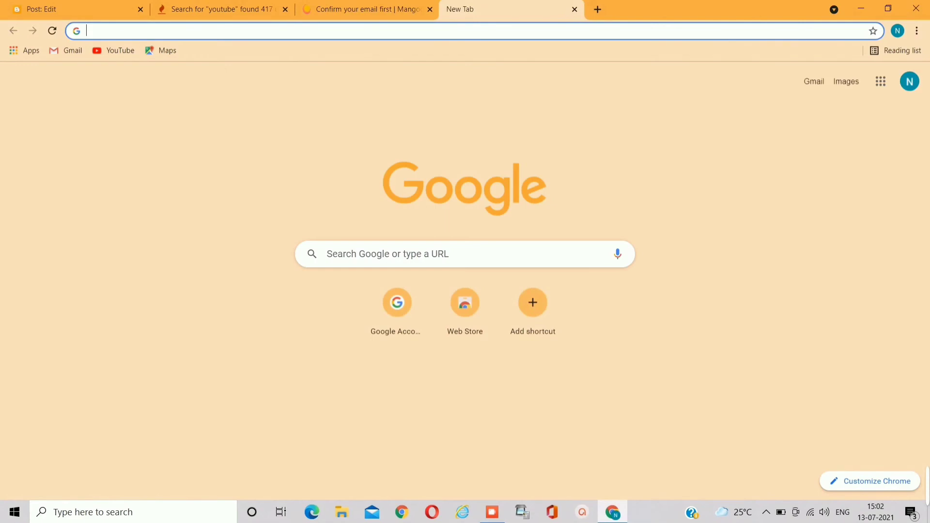
left_click(880, 82)
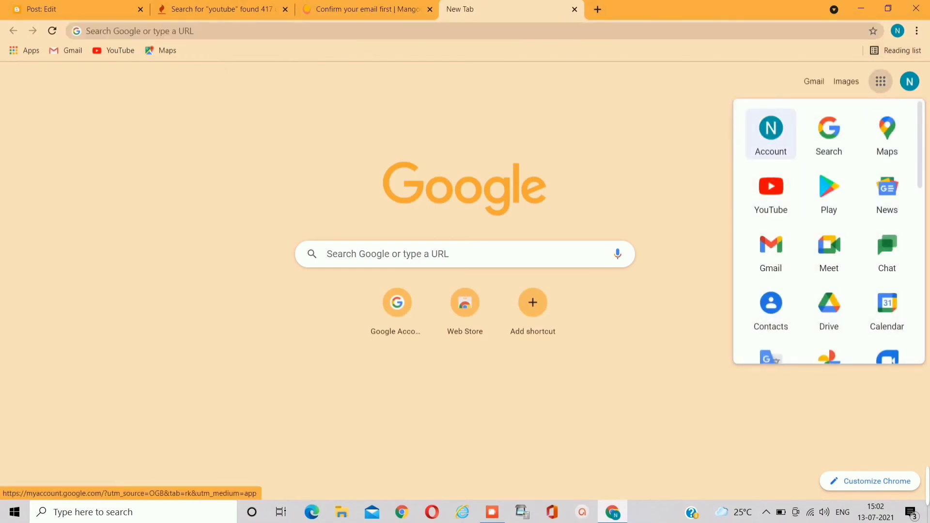
left_click(770, 250)
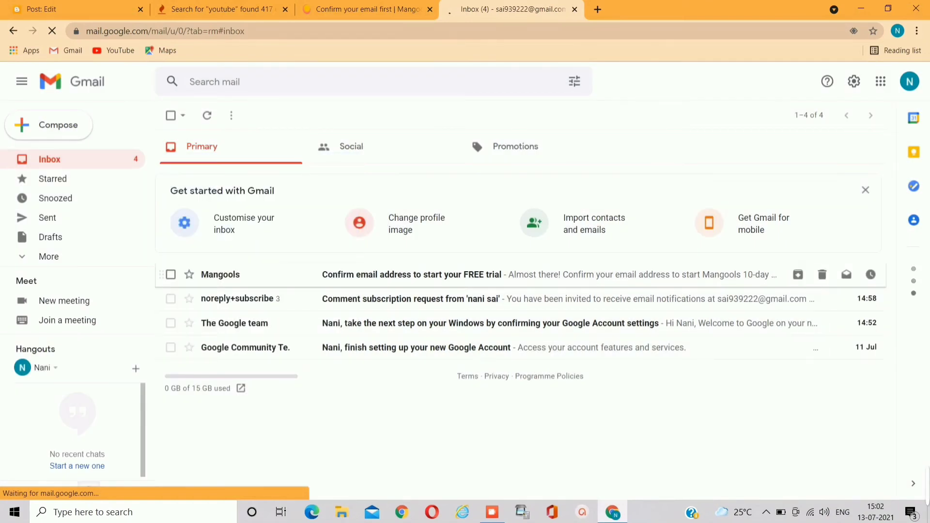
Step: Zoom the Chrome page in to 125%
left_click(917, 31)
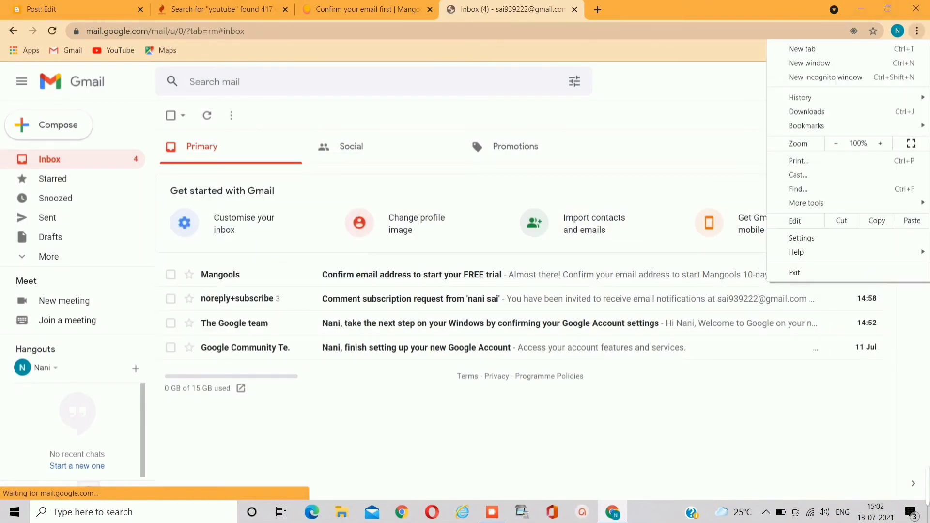
left_click(881, 143)
left_click(881, 144)
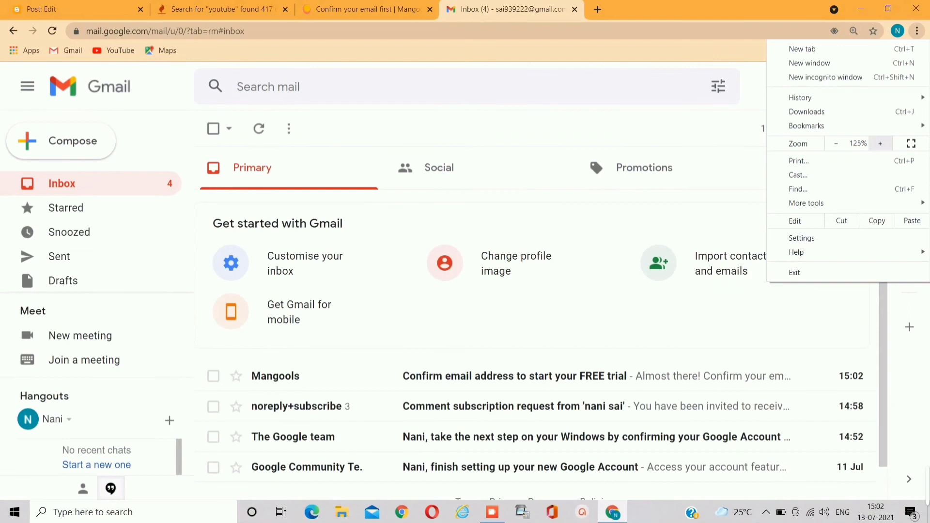
key("Escape")
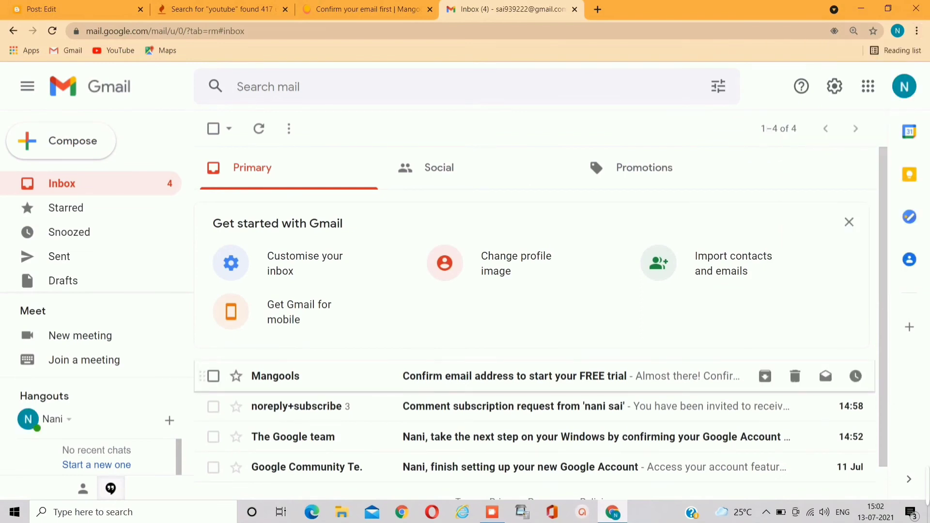
Step: Confirm the account from the Mangools e-mail and dismiss the upgrade offer on the trial popup
left_click(515, 377)
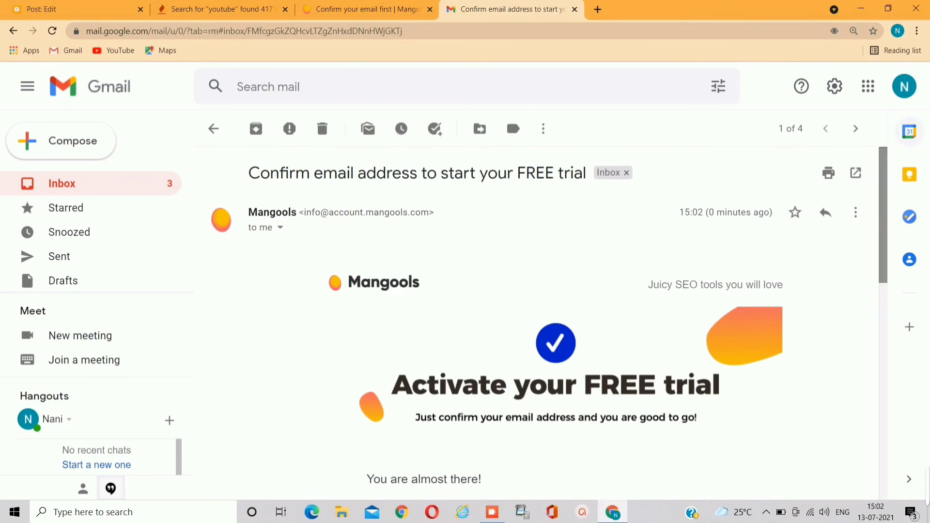
scroll(536, 320, "down", 1)
scroll(537, 320, "down", 3)
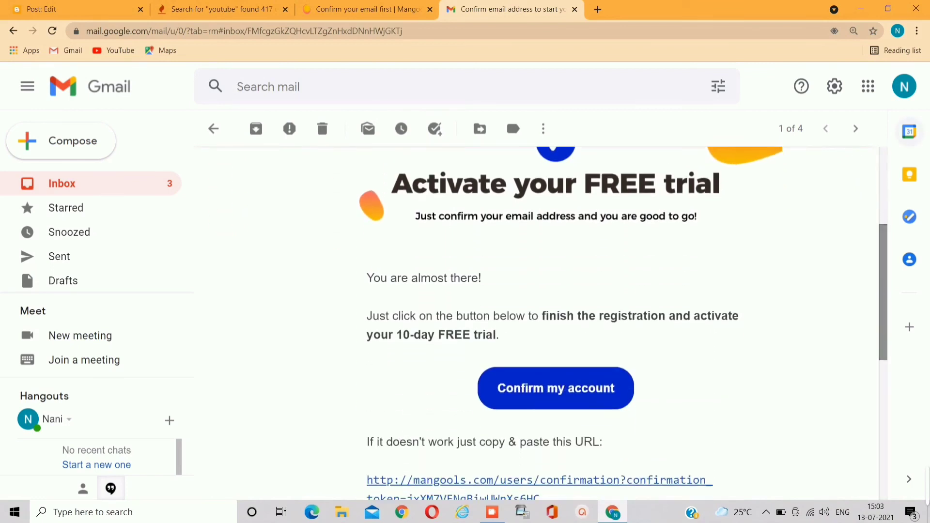
scroll(537, 320, "down", 1)
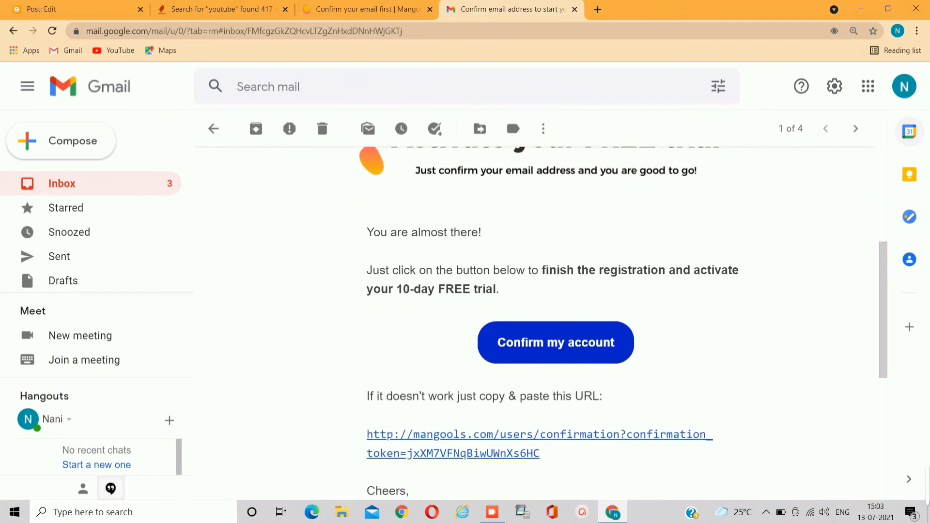
left_click(555, 343)
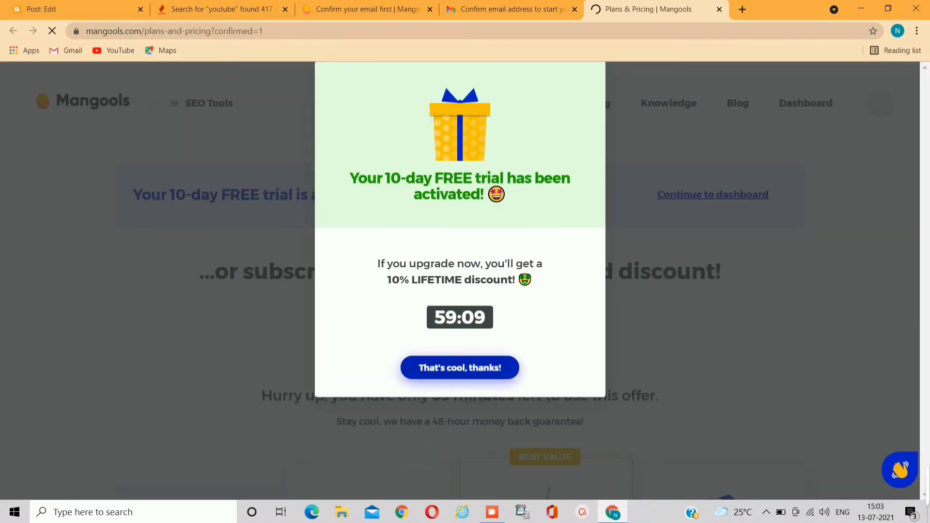
left_click(459, 367)
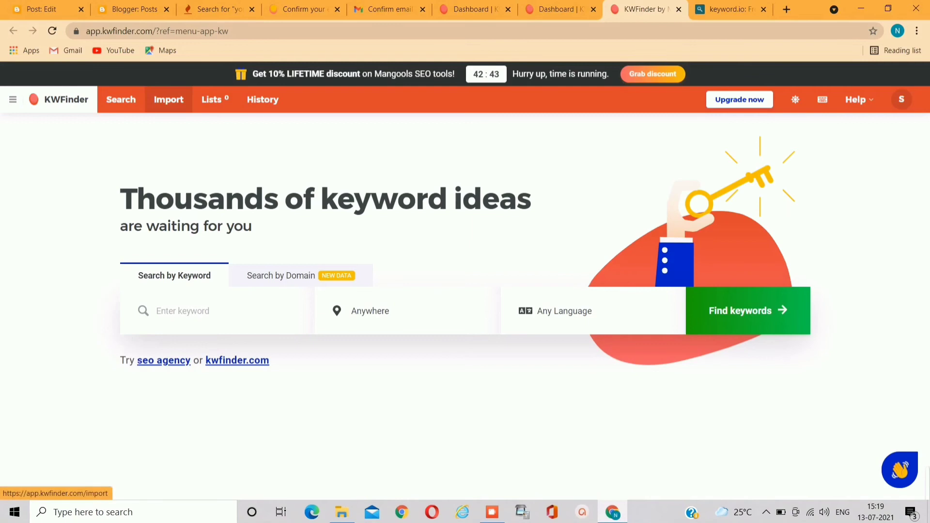
Step: Paste the fifteen youtube keywords into KWFinder's Import box and process them
left_click(169, 100)
left_click(37, 372)
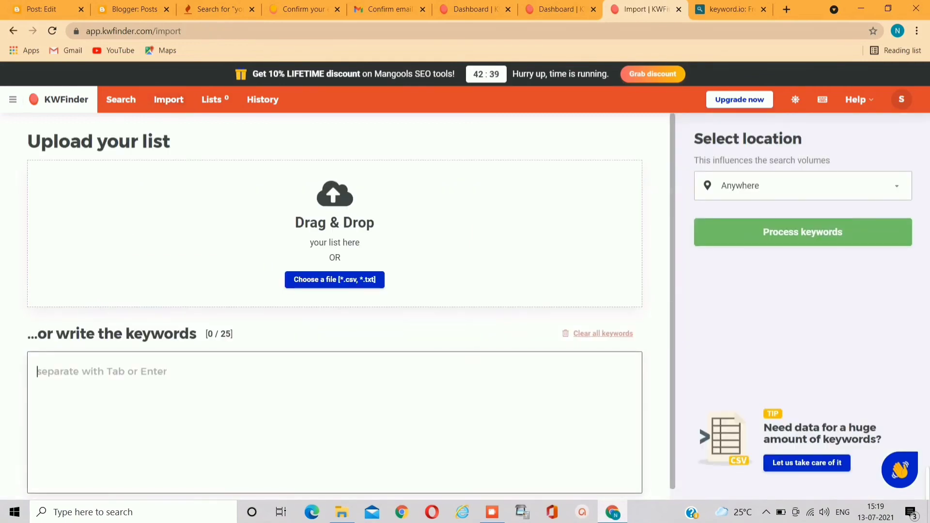
type(".com youtube download a youtube channel a youtube channel name a youtube video with no dislikes a youtuber or an youtuber about youtube music activate youtube apk youtube downloader apk youtube vanced app download youtube app youtube b youtube b youtube app baby shark youtube banner youtube")
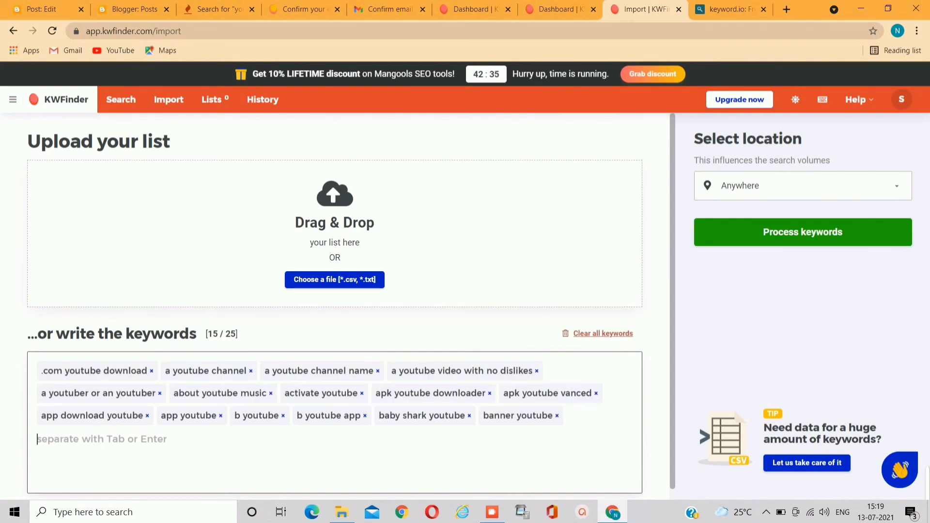
left_click(803, 232)
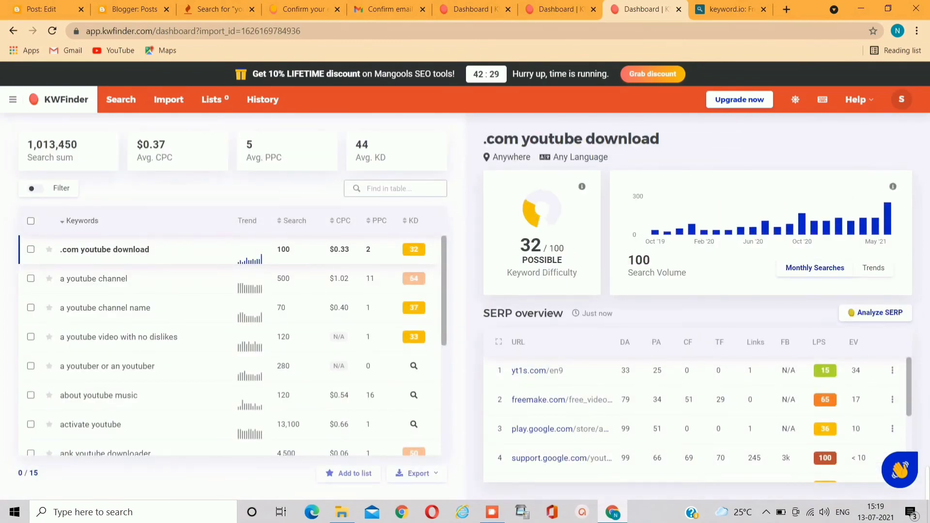
Step: View KWFinder's keyword difficulty range explanation, then close it
scroll(229, 345, "down", 5)
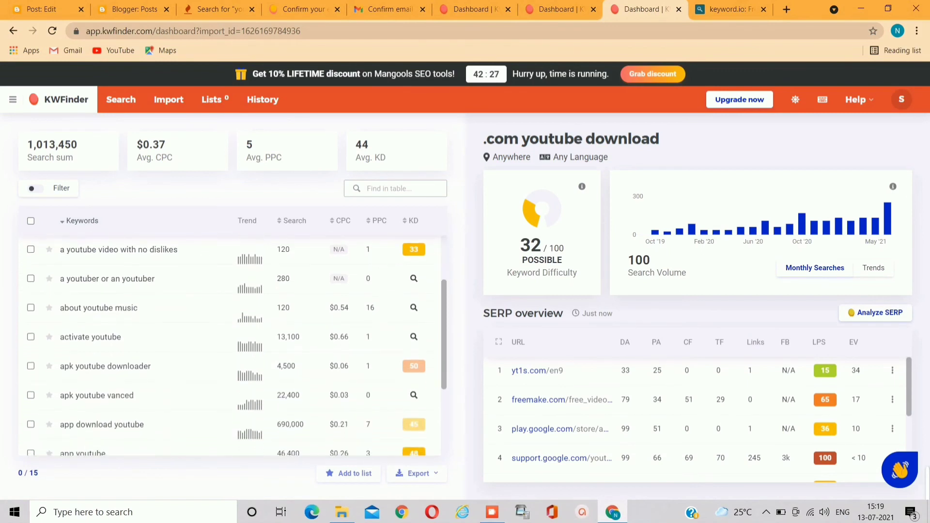
scroll(230, 345, "down", 2)
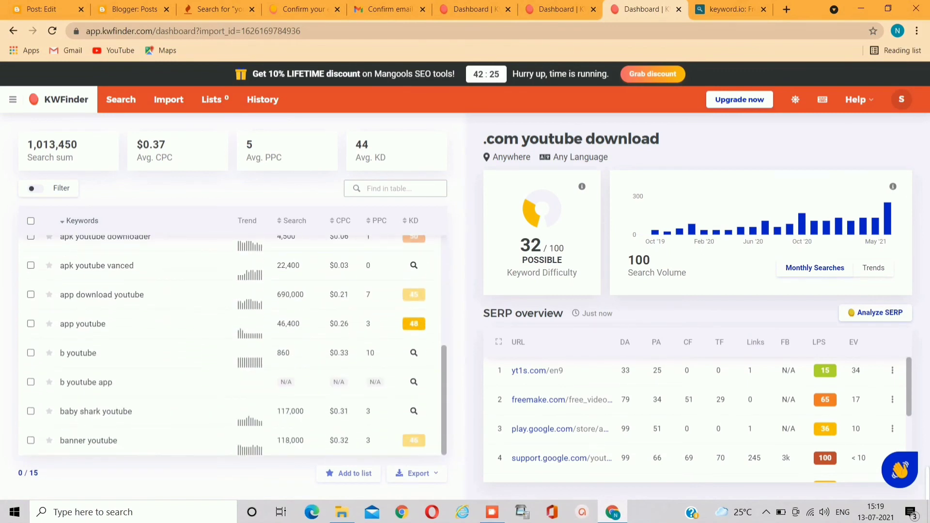
scroll(229, 346, "up", 4)
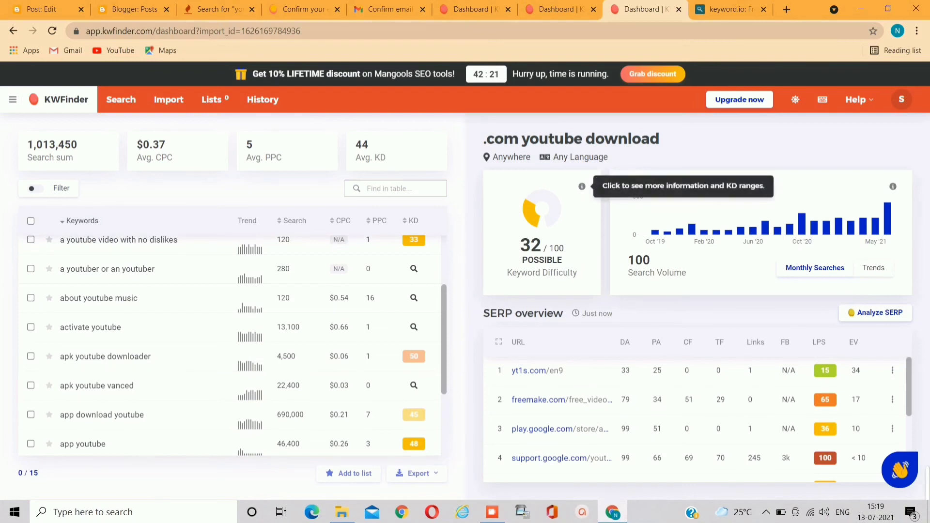
left_click(582, 187)
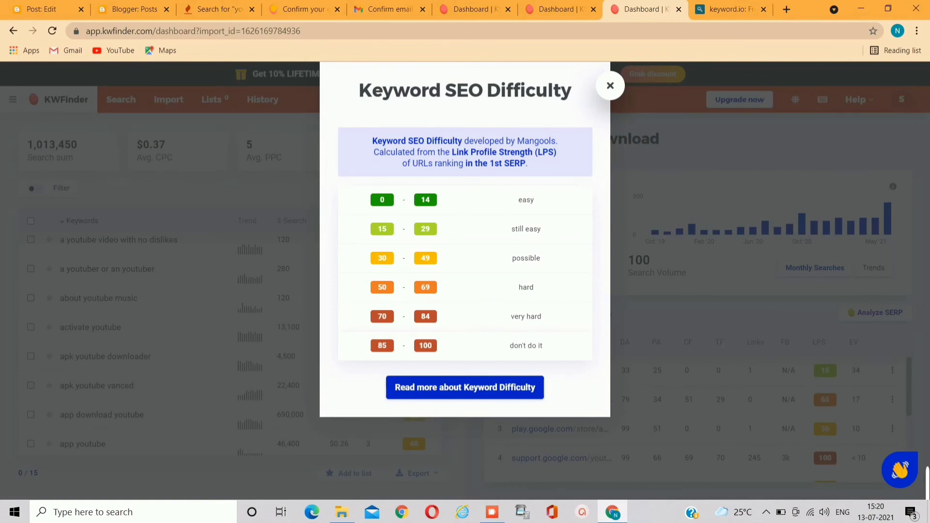
key("Escape")
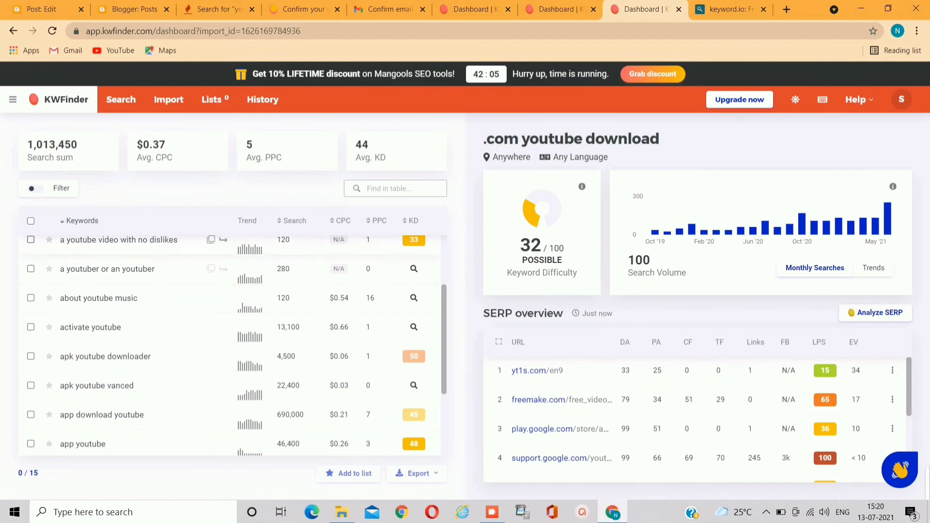
Step: Tick 'a youtuber or an youtuber' and return to the 'youtube seo' post title in Blogger
left_click(31, 268)
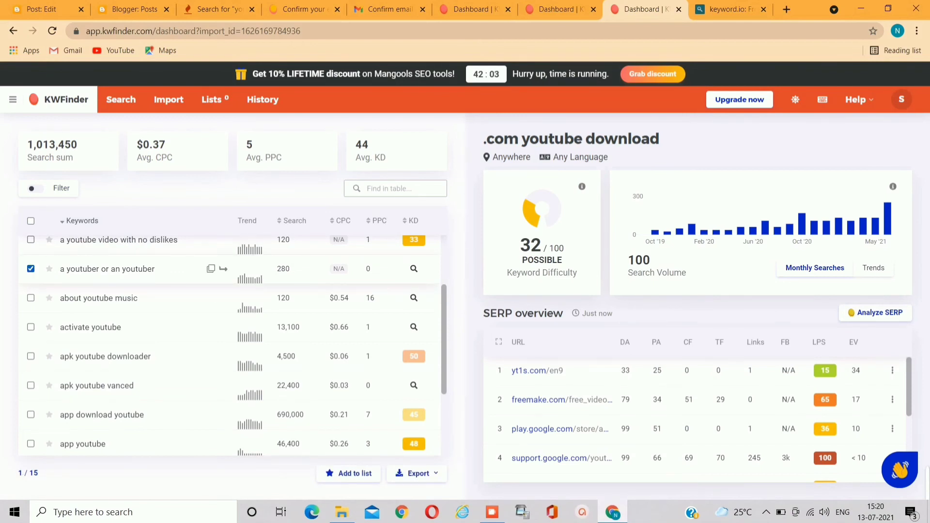
left_click(43, 9)
left_click(74, 150)
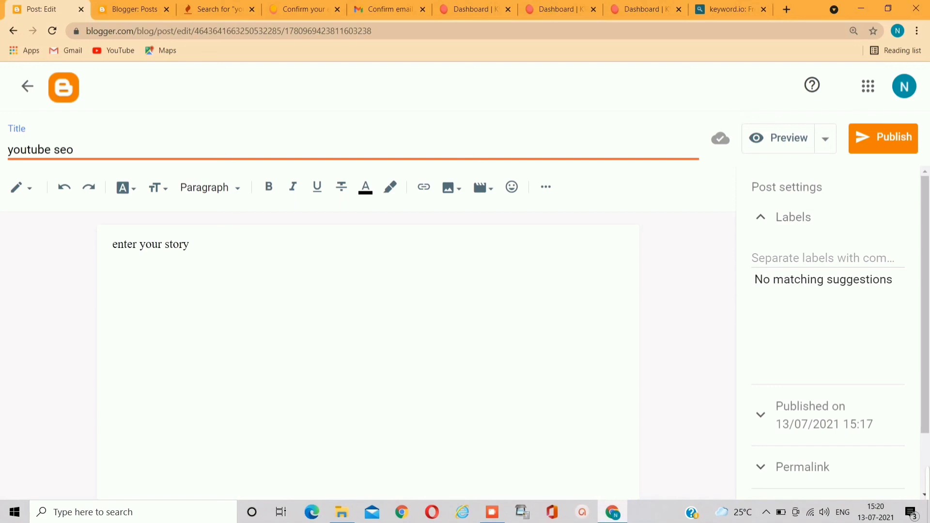
Step: Leave the 'youtube seo' post editor for the blog's Theme page
left_click(189, 244)
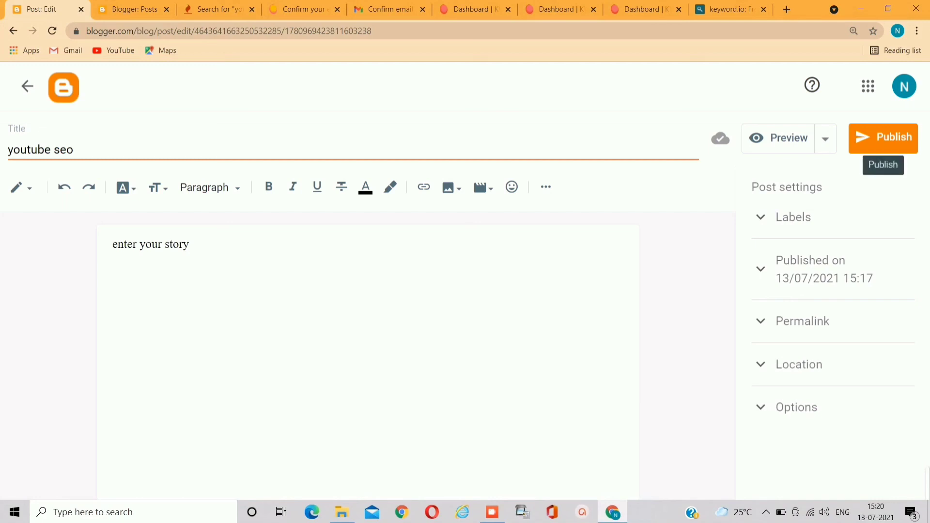
left_click(27, 86)
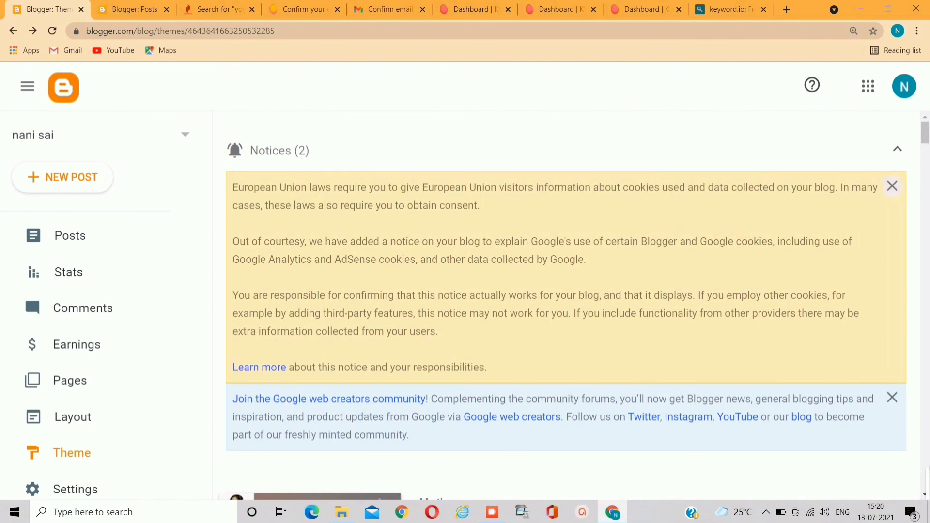
Step: Dismiss the cookie and community notices and preview the Soho Pink theme
left_click(892, 186)
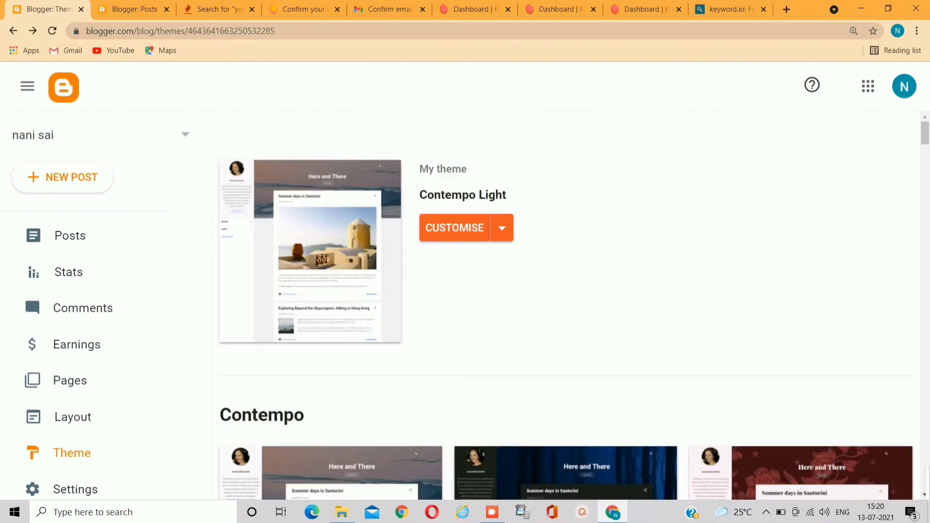
scroll(570, 305, "down", 10)
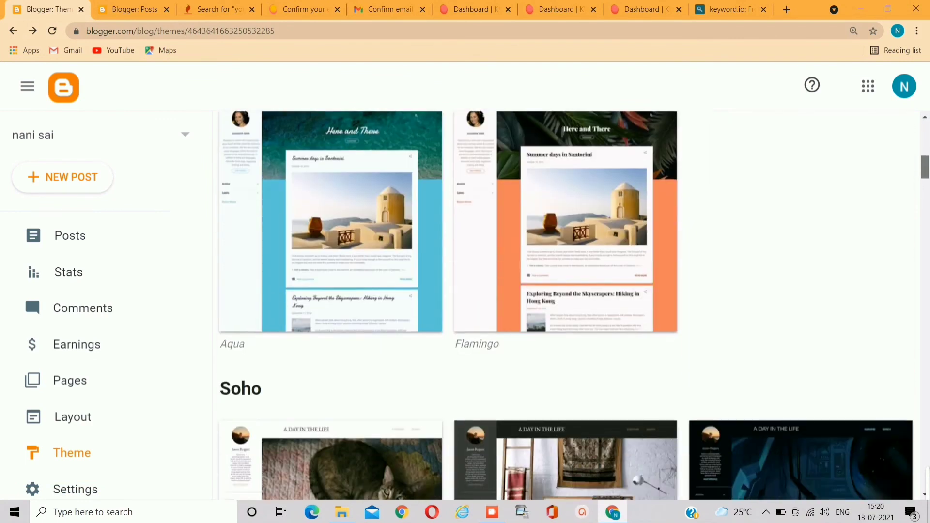
scroll(569, 306, "down", 10)
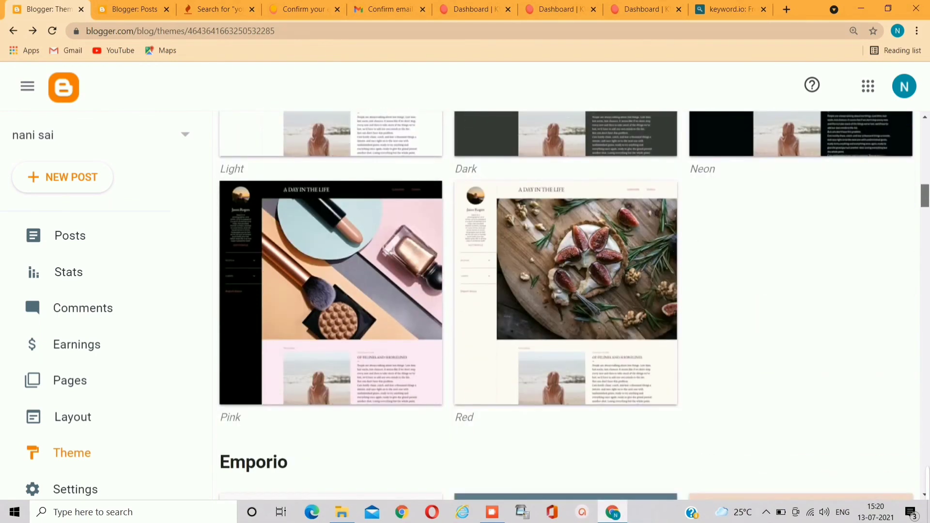
left_click(331, 285)
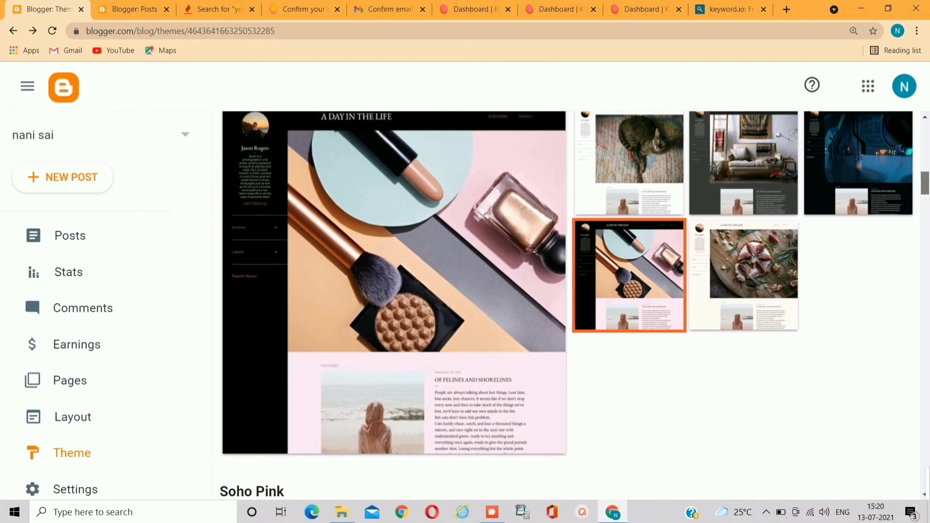
Step: Apply Soho Pink as the blog theme and reload the Theme page
scroll(570, 305, "down", 5)
left_click(402, 214)
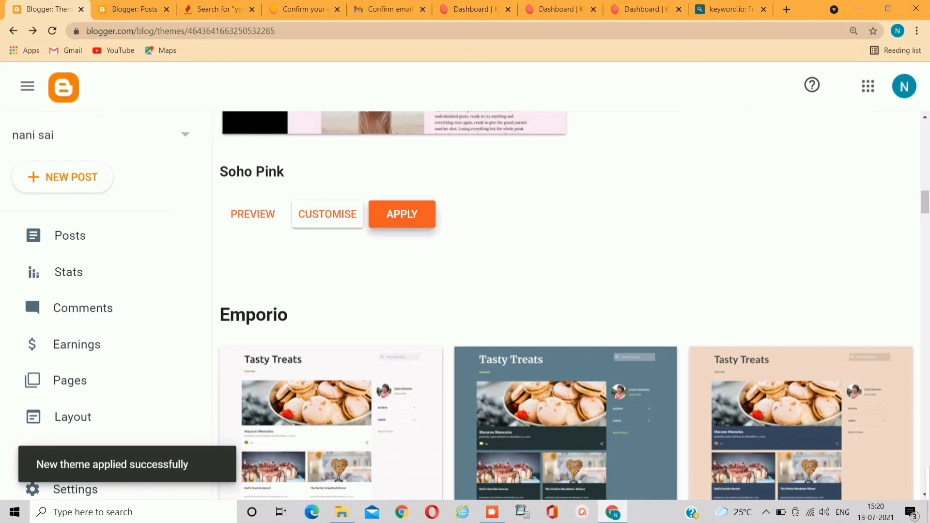
right_click(539, 213)
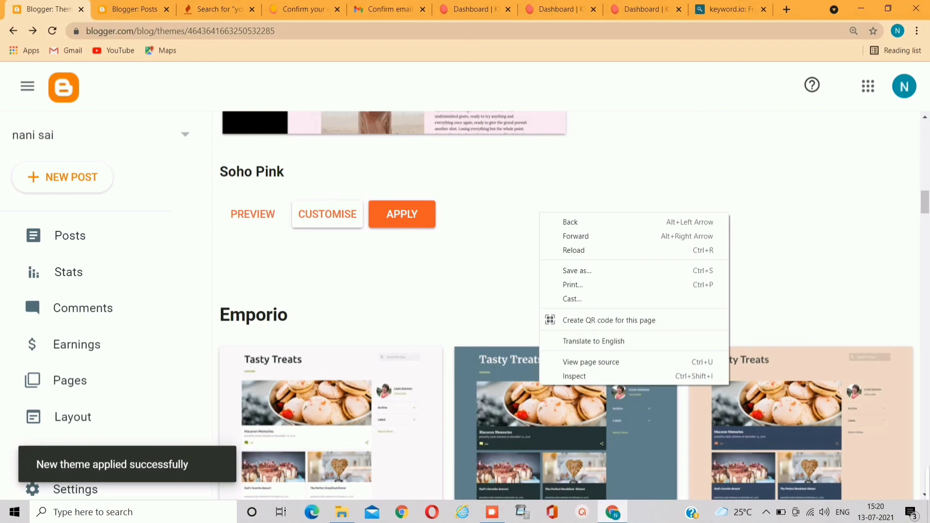
left_click(571, 247)
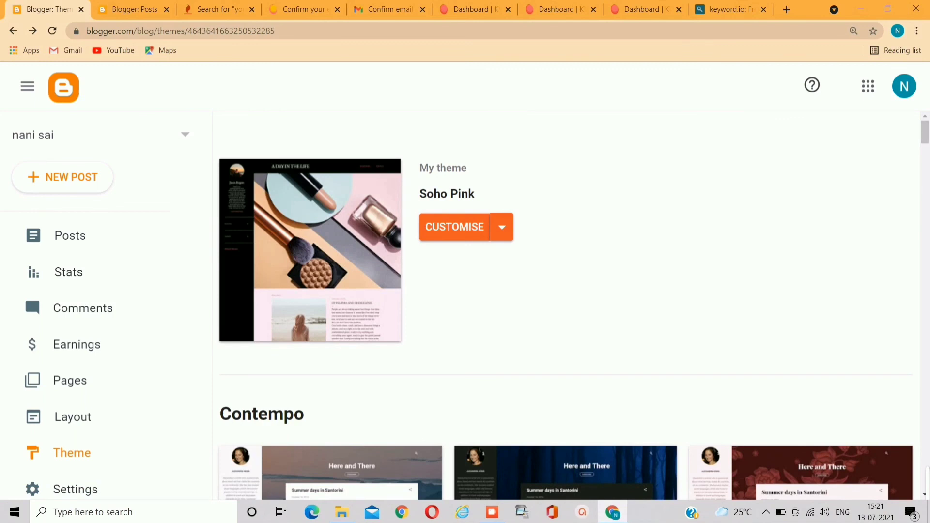
Step: Visit the blog's Posts, Stats and Comments pages in turn
left_click(70, 236)
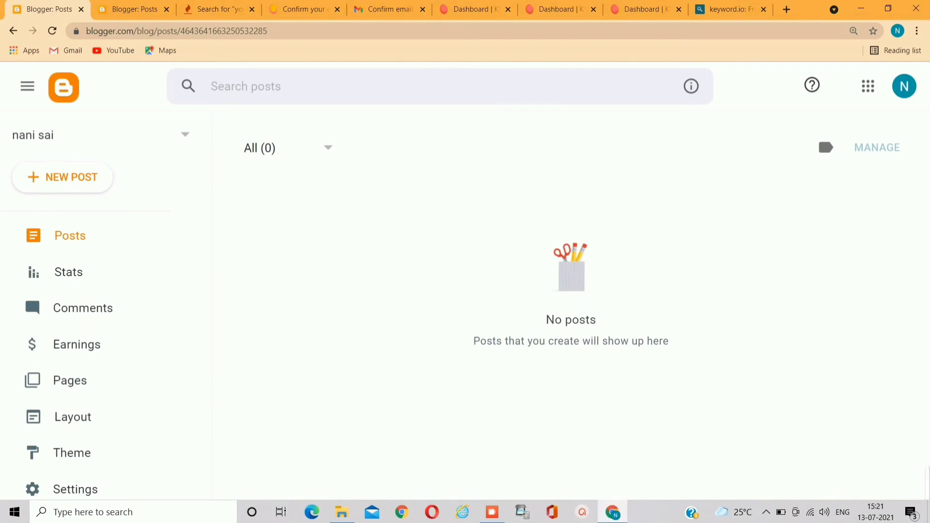
left_click(31, 285)
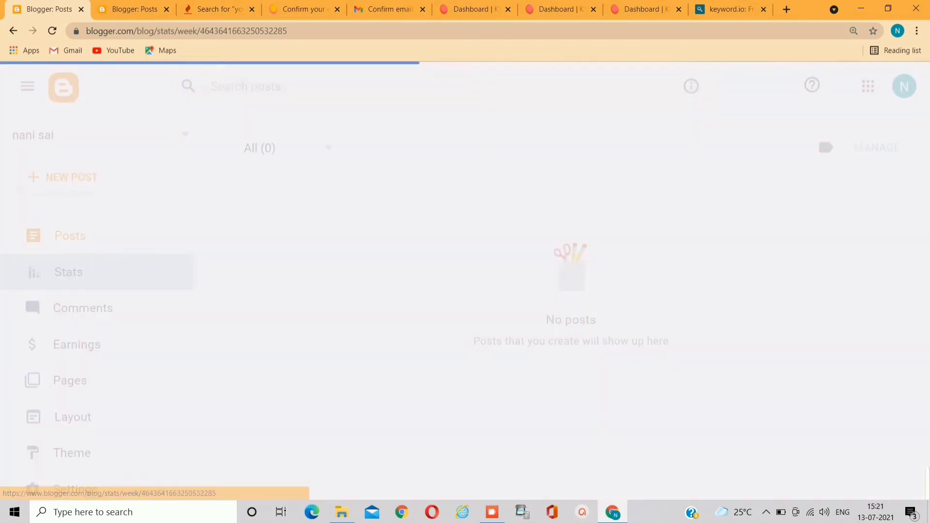
left_click(31, 292)
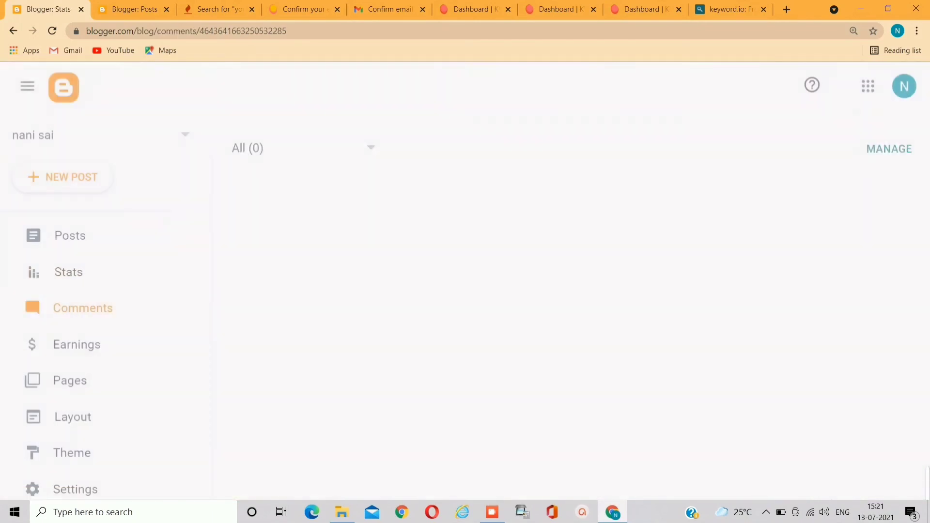